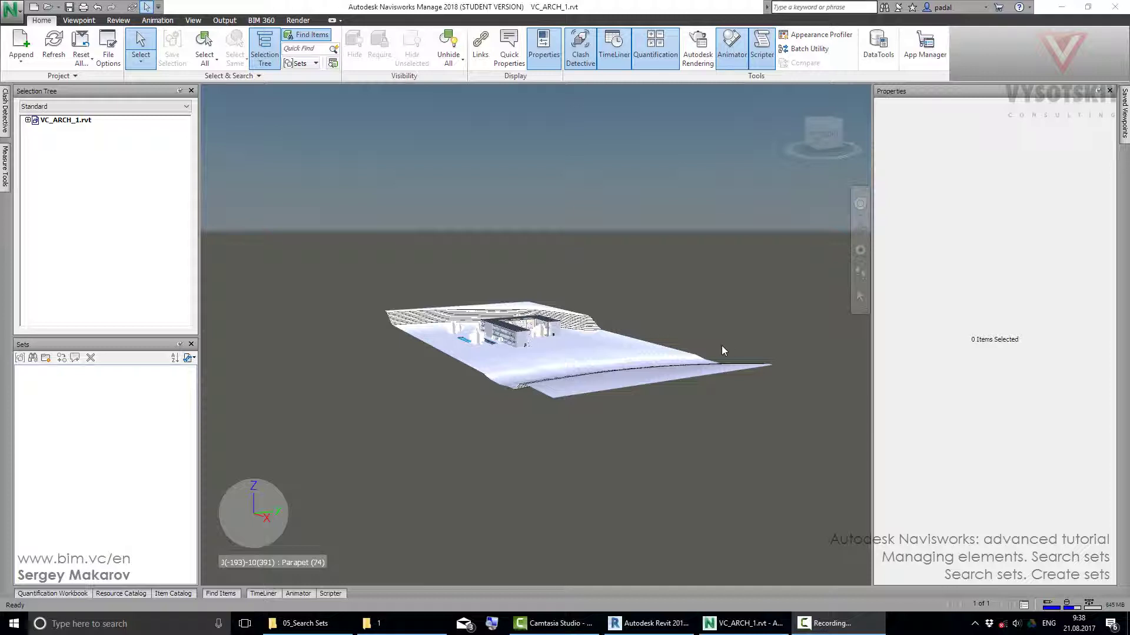
shift+middle_drag(722, 345, 601, 362)
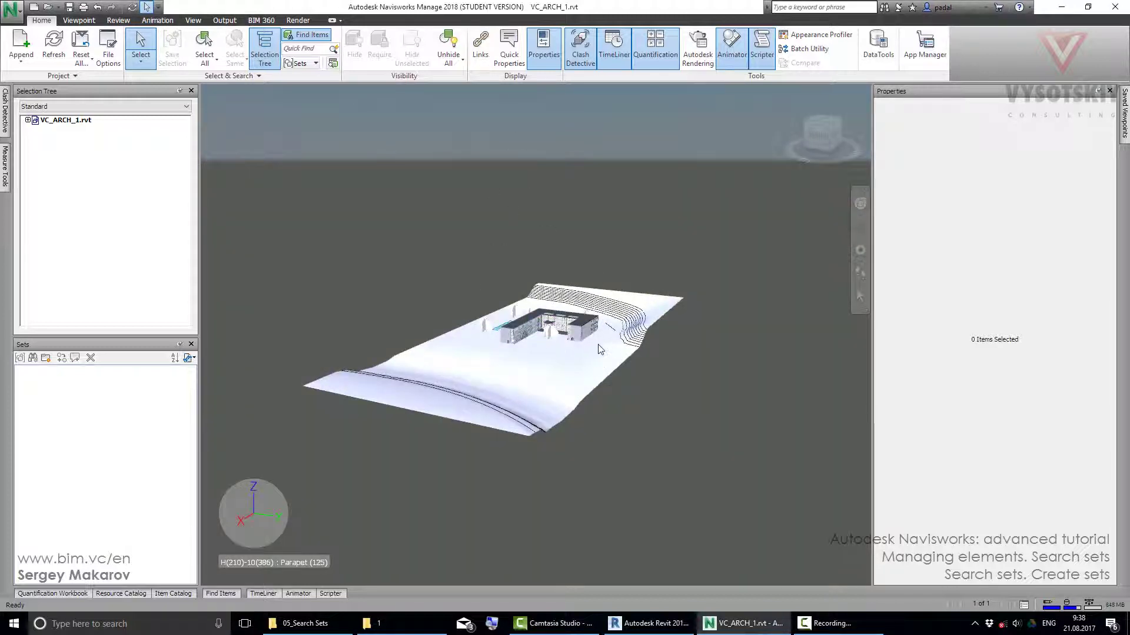
click(652, 623)
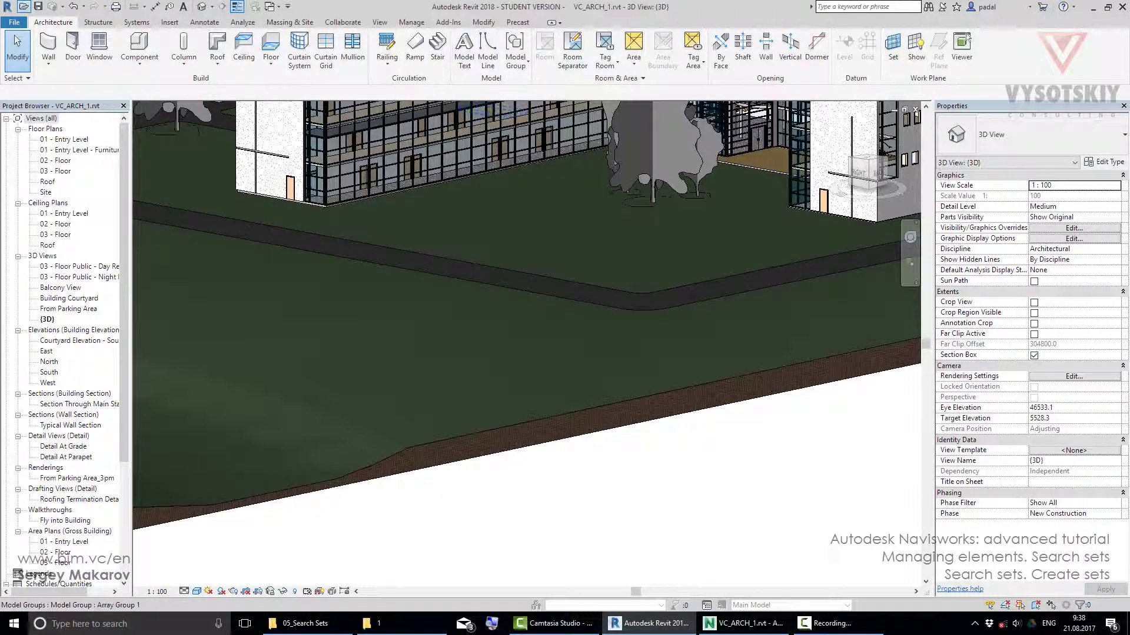
click(24, 7)
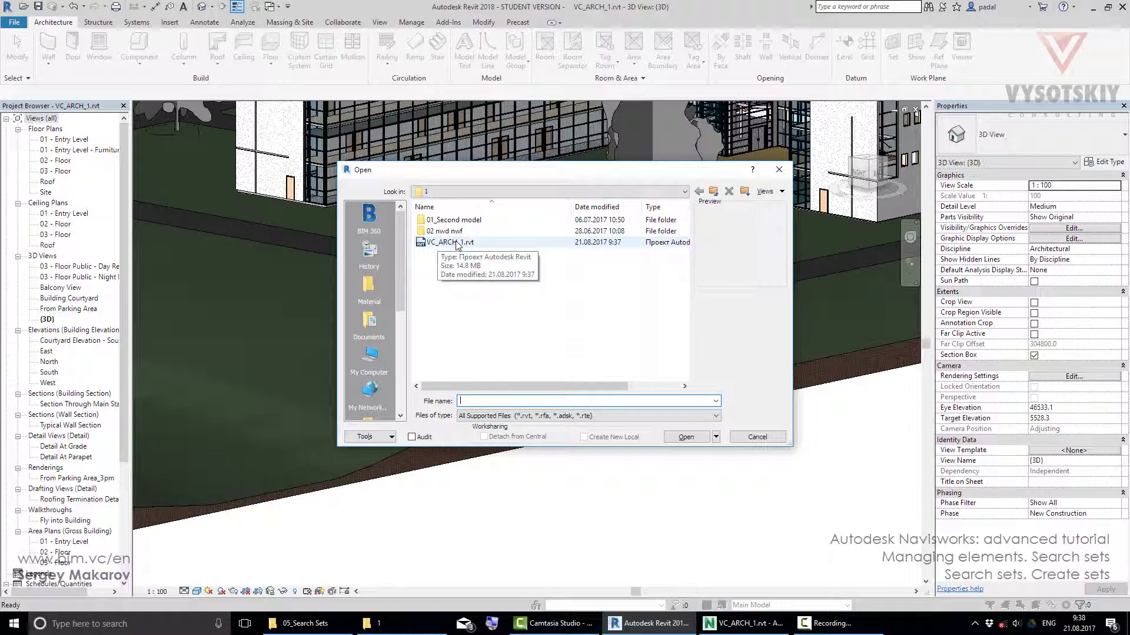
click(779, 169)
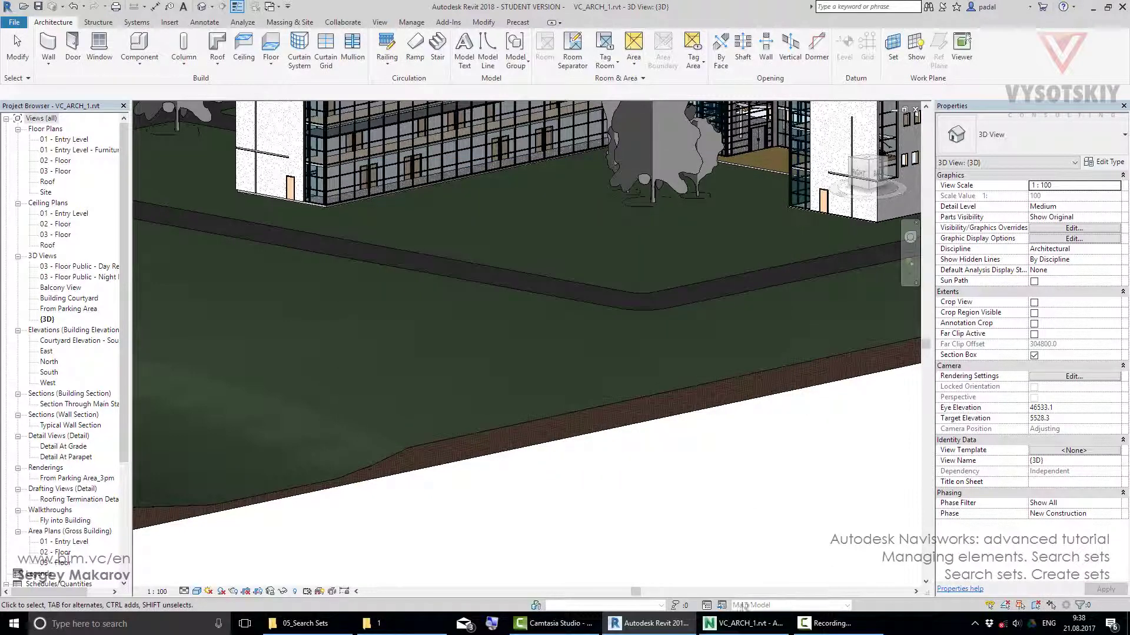
click(744, 623)
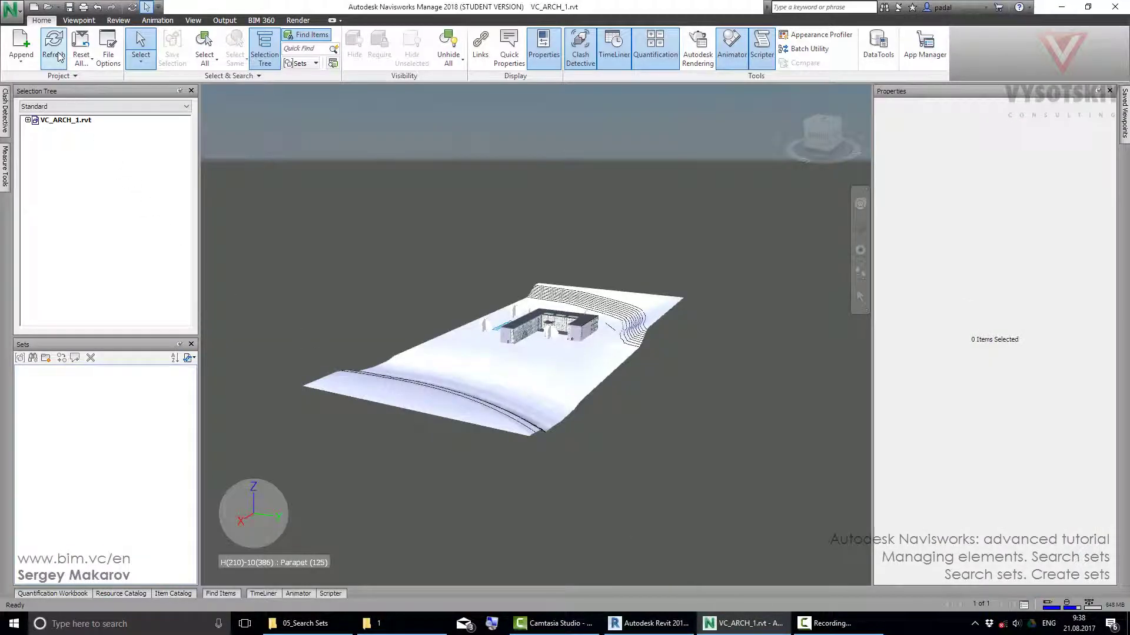
Open the VC_ARCH_1.rvt model file from folder 1.
click(48, 6)
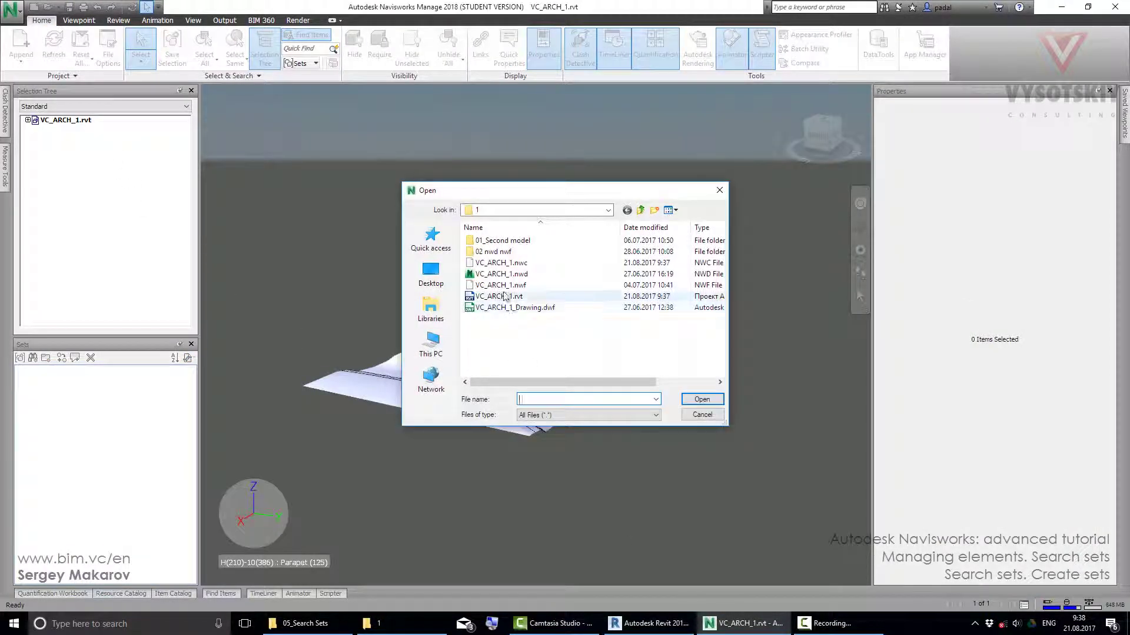
double_click(502, 296)
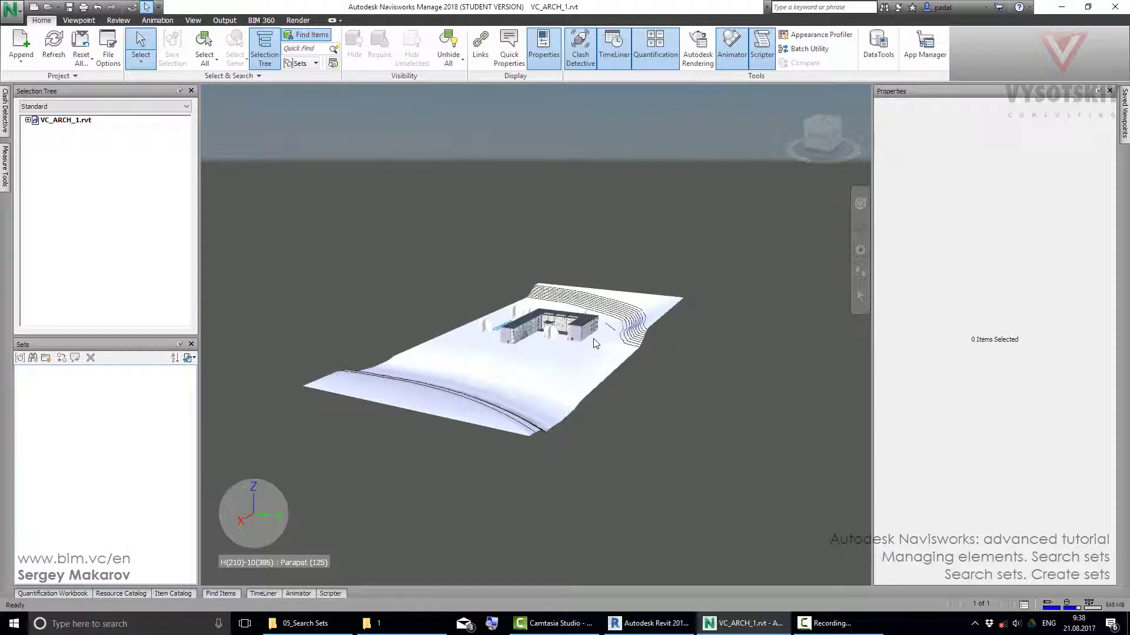
Select the building's exterior end wall with the door and extend the selection to all matching Exterior - Insulation on Masonry walls.
scroll(594, 344, up, 2)
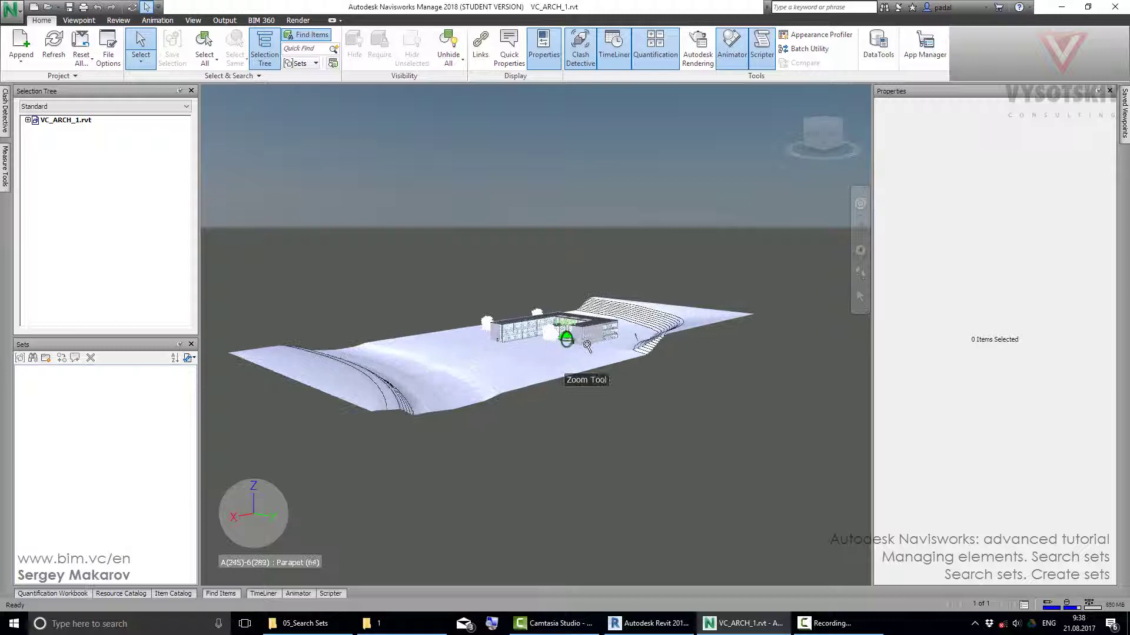
scroll(583, 345, up, 5)
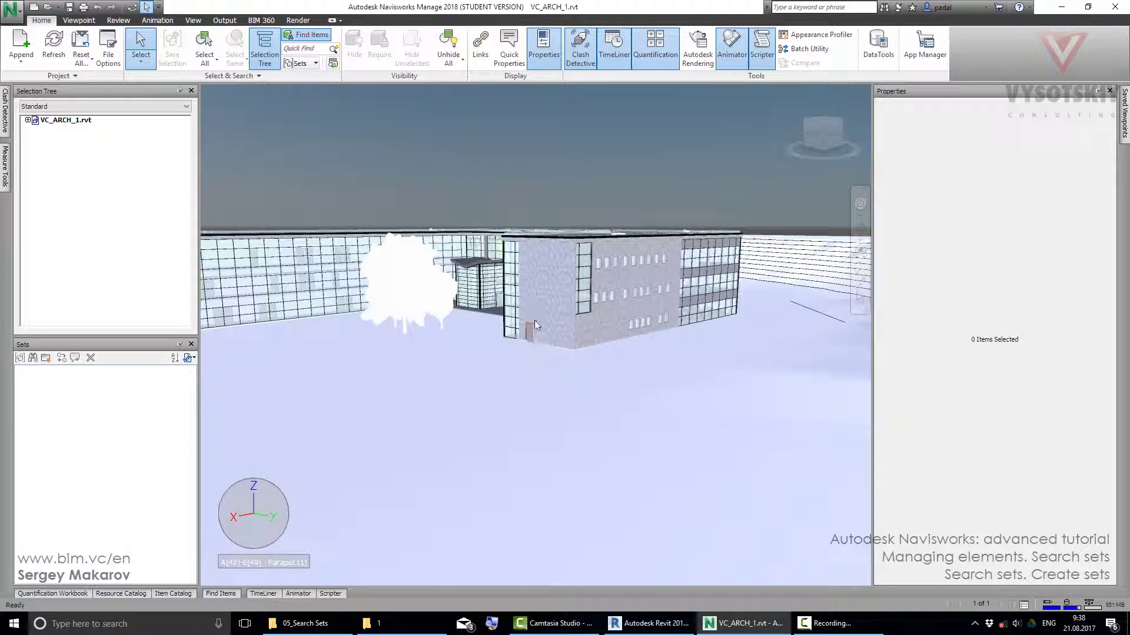
click(547, 293)
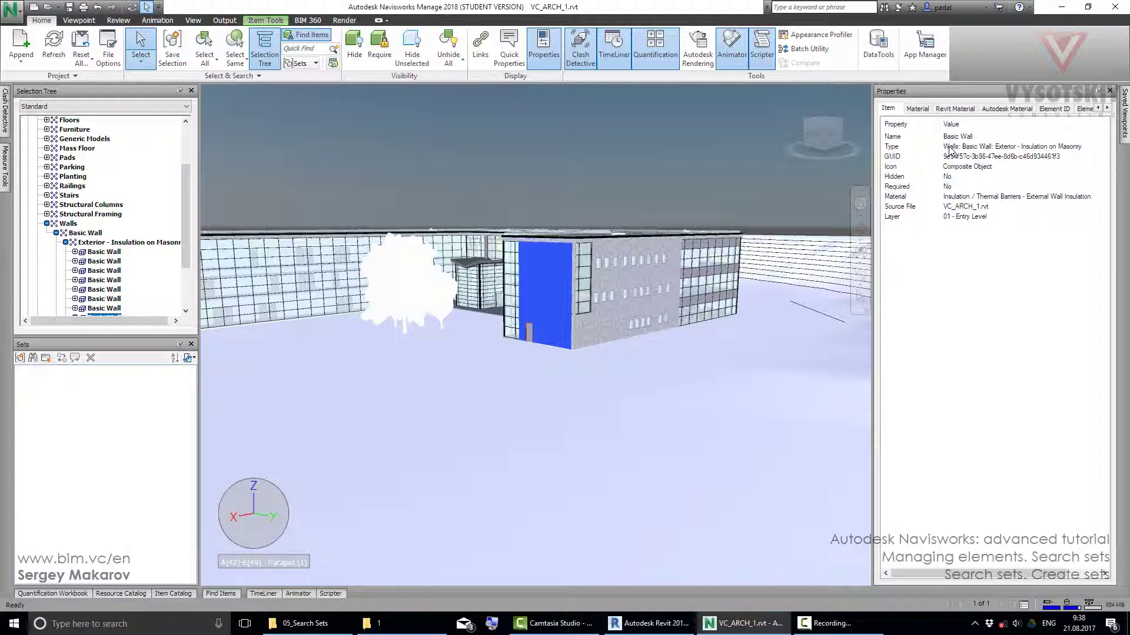
click(233, 66)
click(235, 106)
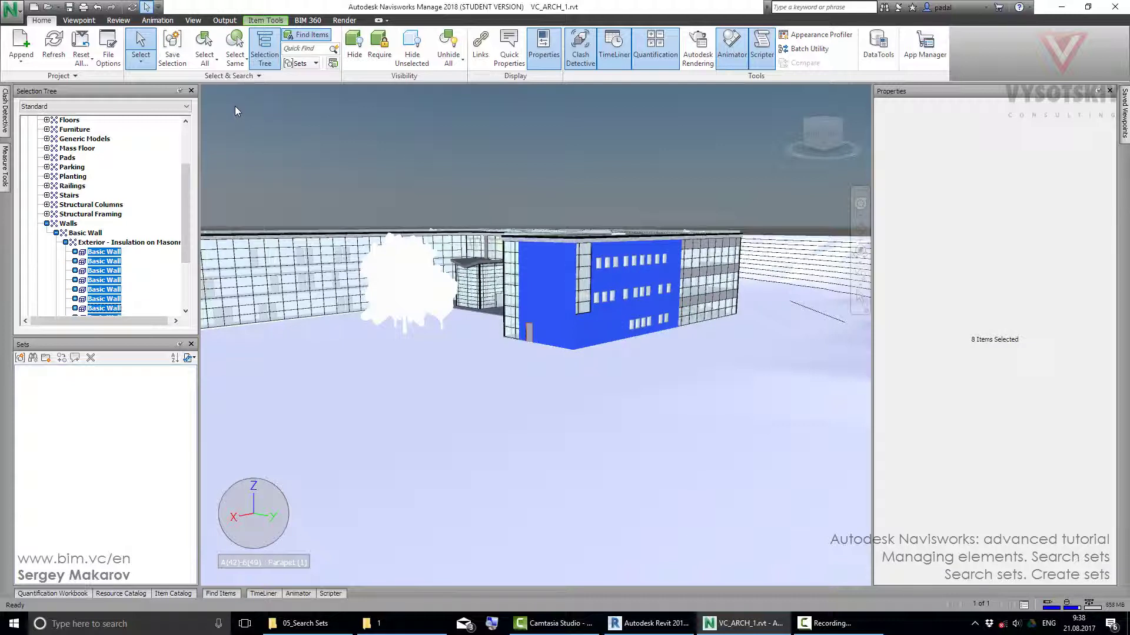
Save the selected walls as a selection set named "wall".
click(175, 50)
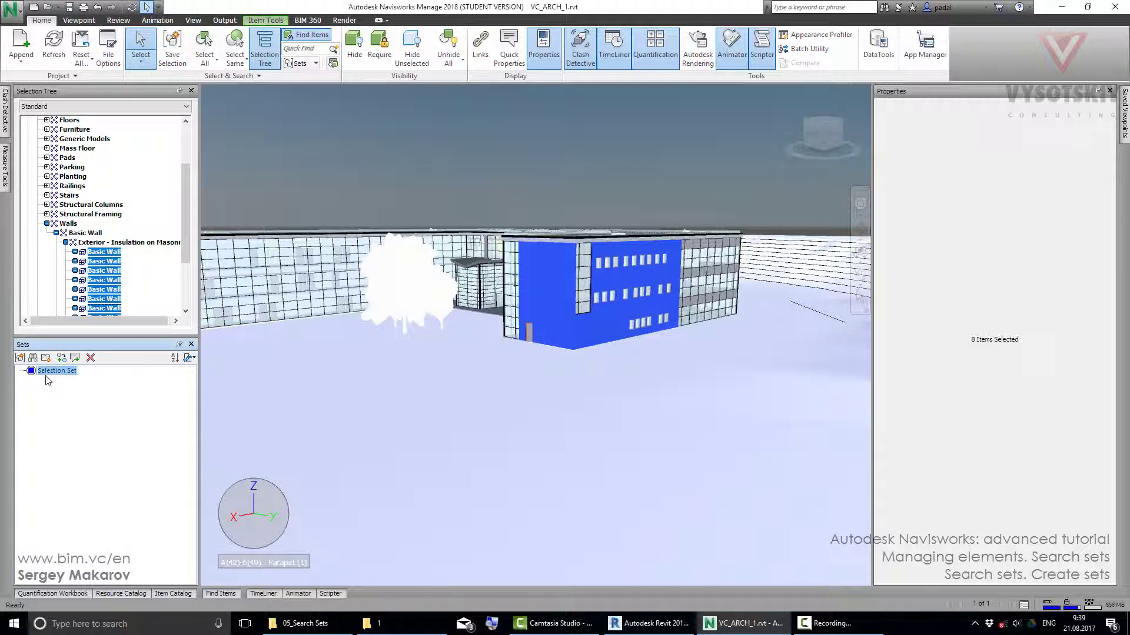
text(W)
key(Return)
Recall the wall set to inspect the walls it holds around the building, and clear the selection.
scroll(542, 348, down, 5)
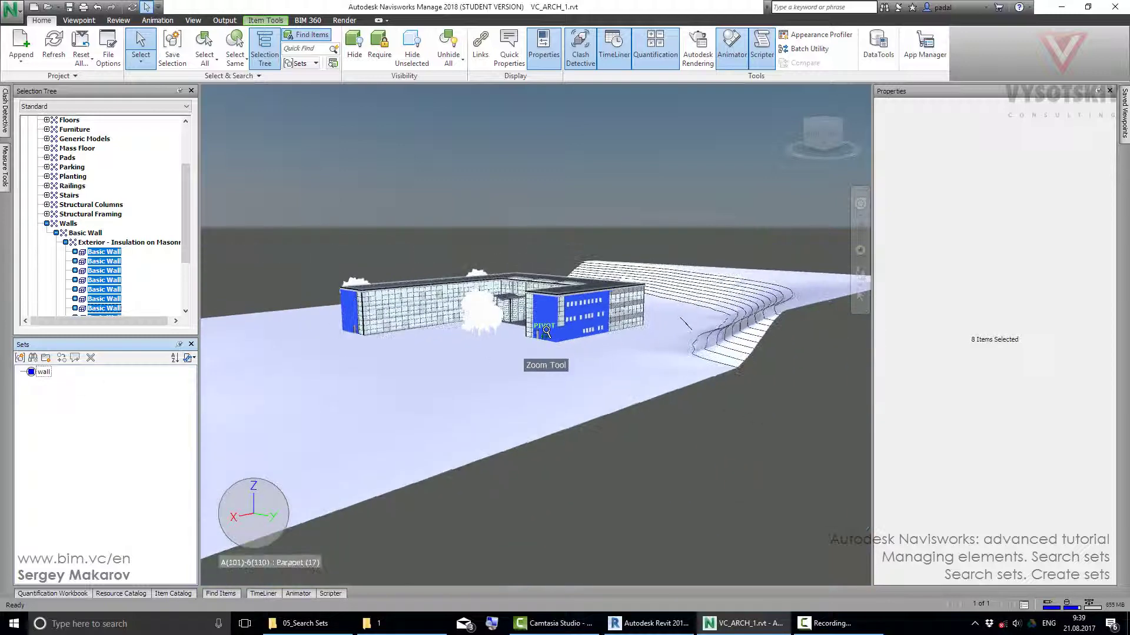
shift+middle_drag(542, 340, 494, 377)
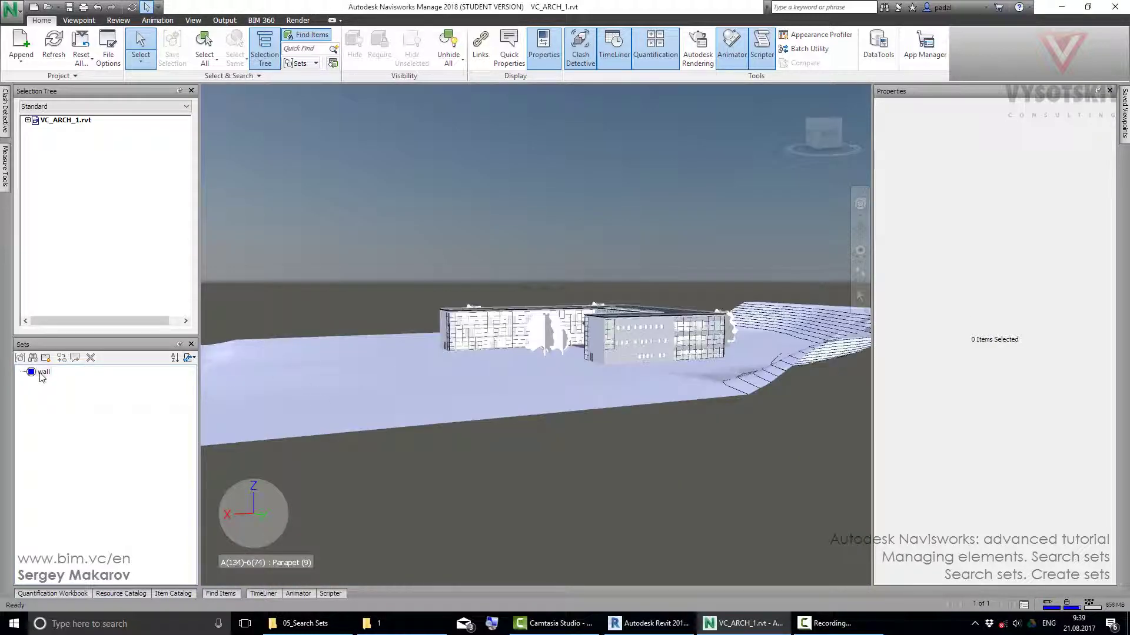
click(42, 374)
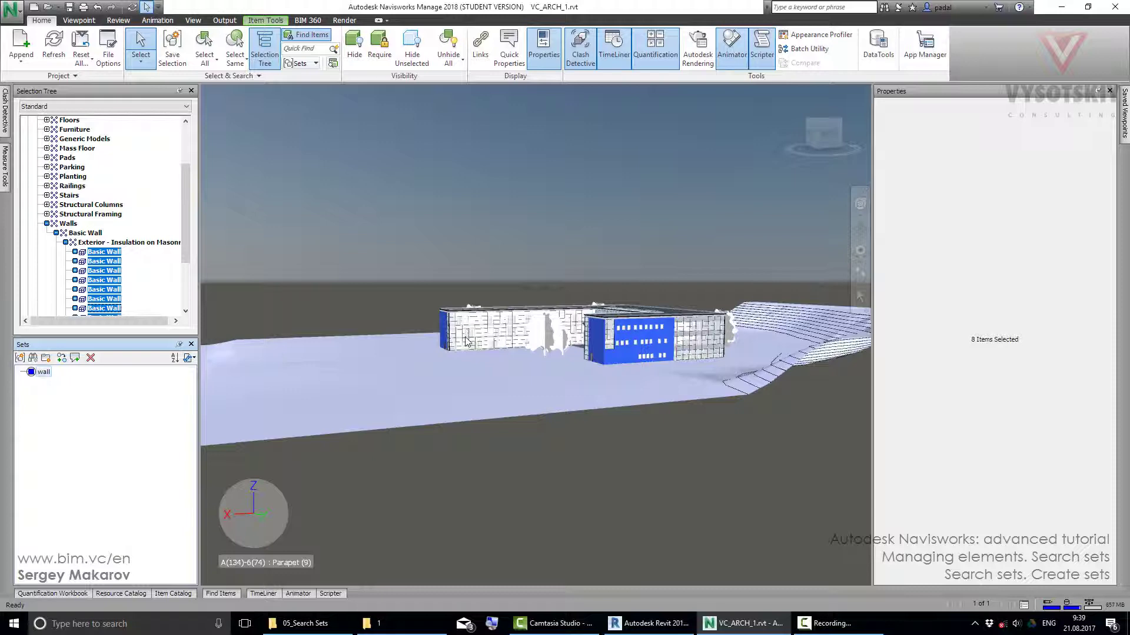
shift+middle_drag(468, 326, 627, 375)
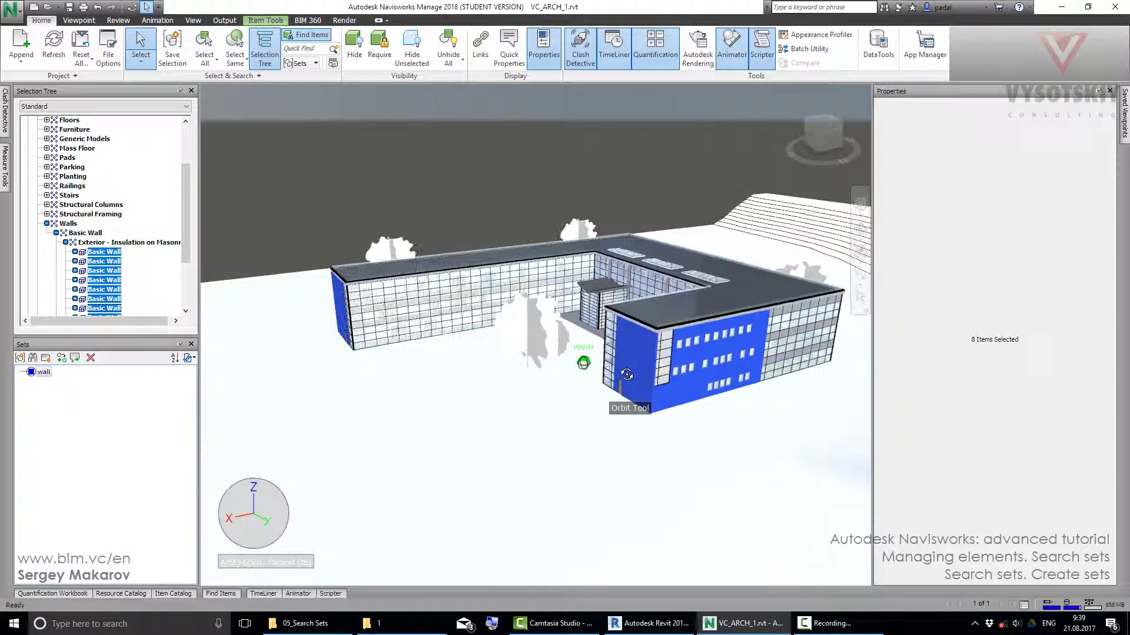
click(497, 354)
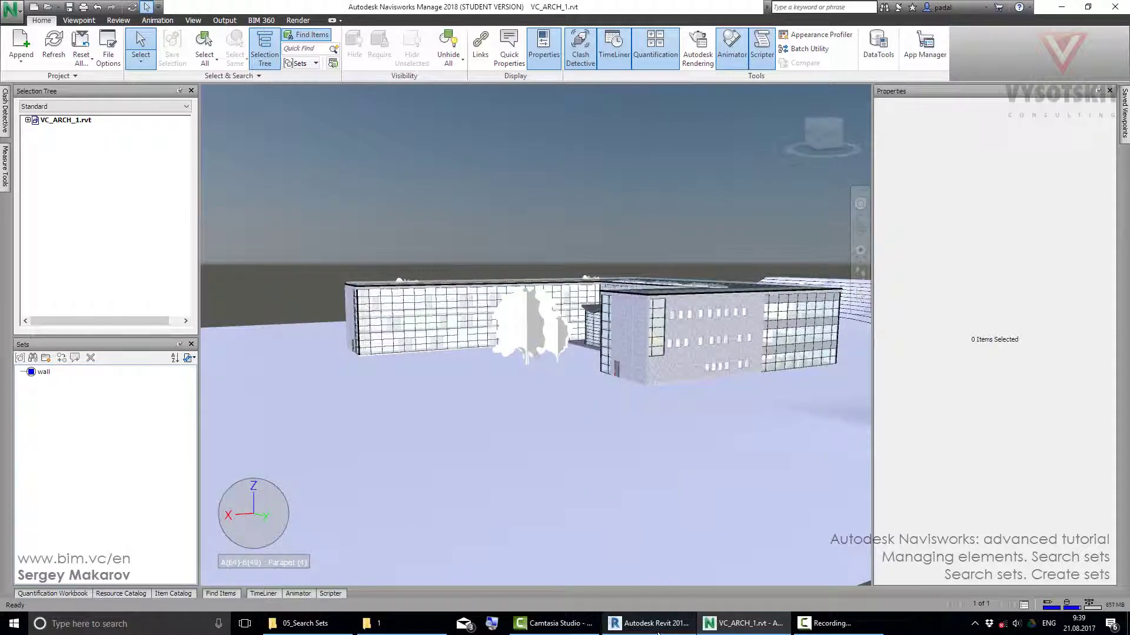
Switch to Revit and draw a straight wall of the Exterior - Insulation on Masonry type on the lawn in front of the building.
click(656, 629)
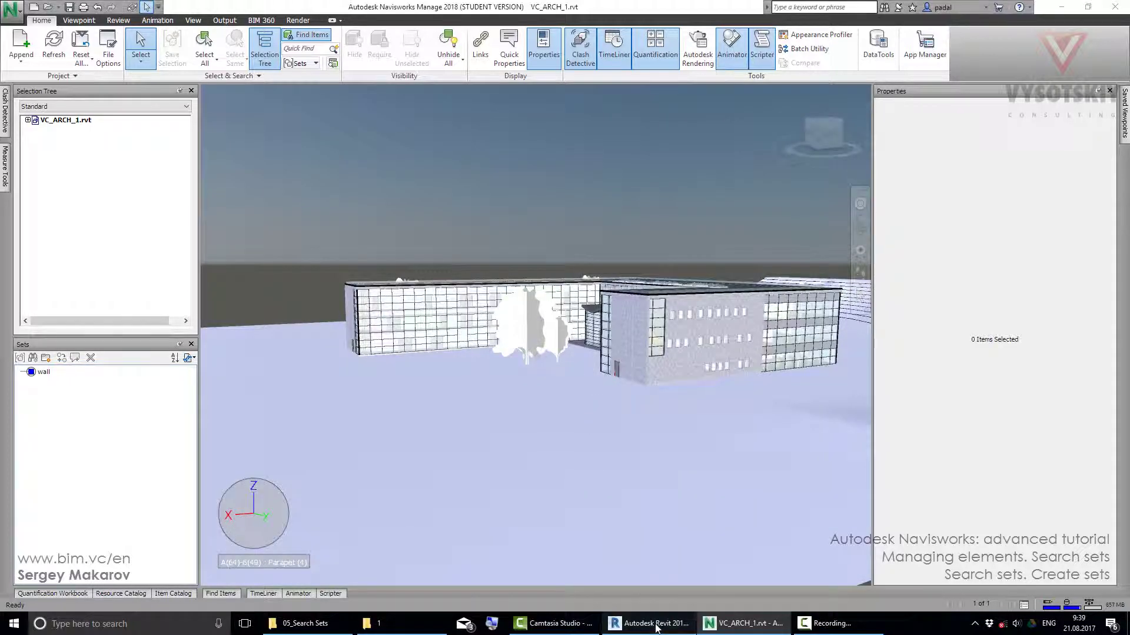
scroll(293, 390, down, 3)
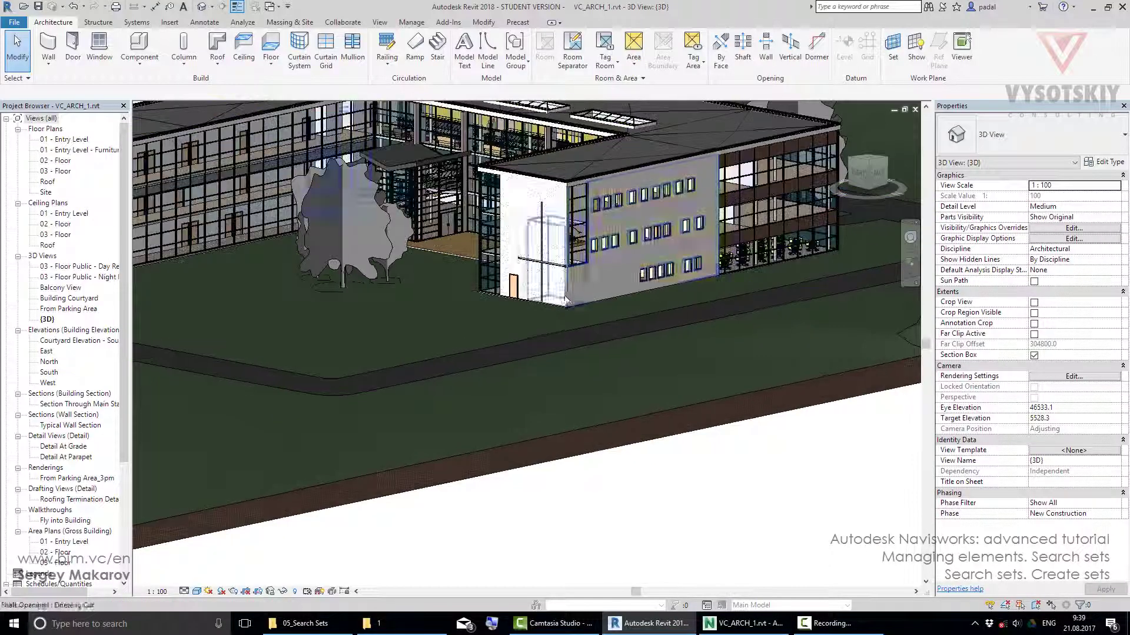
click(566, 298)
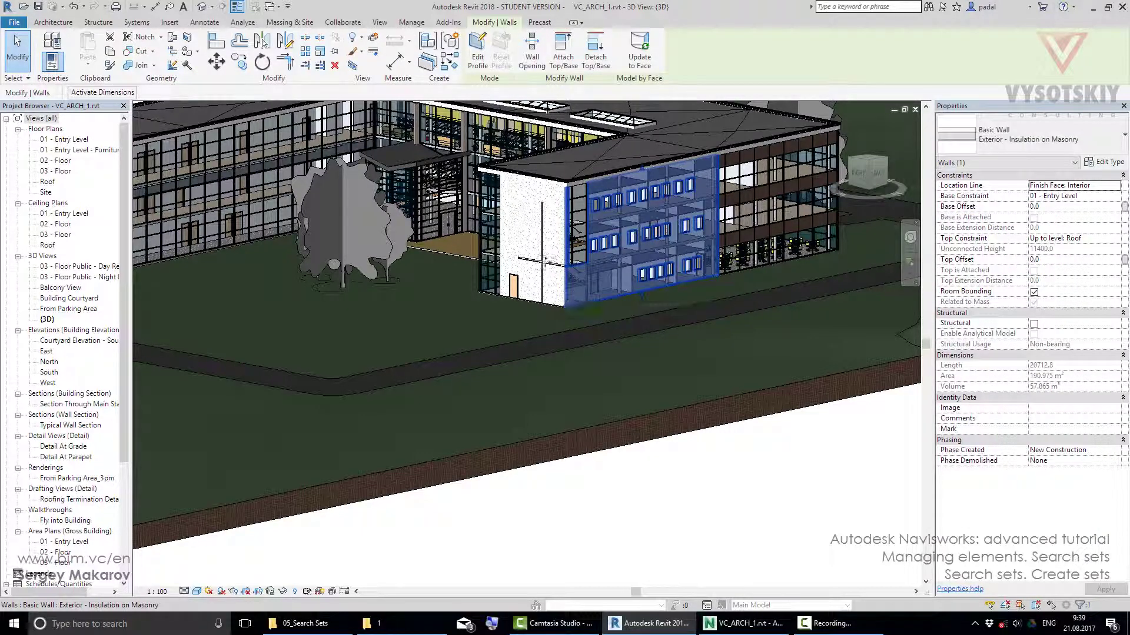
click(449, 62)
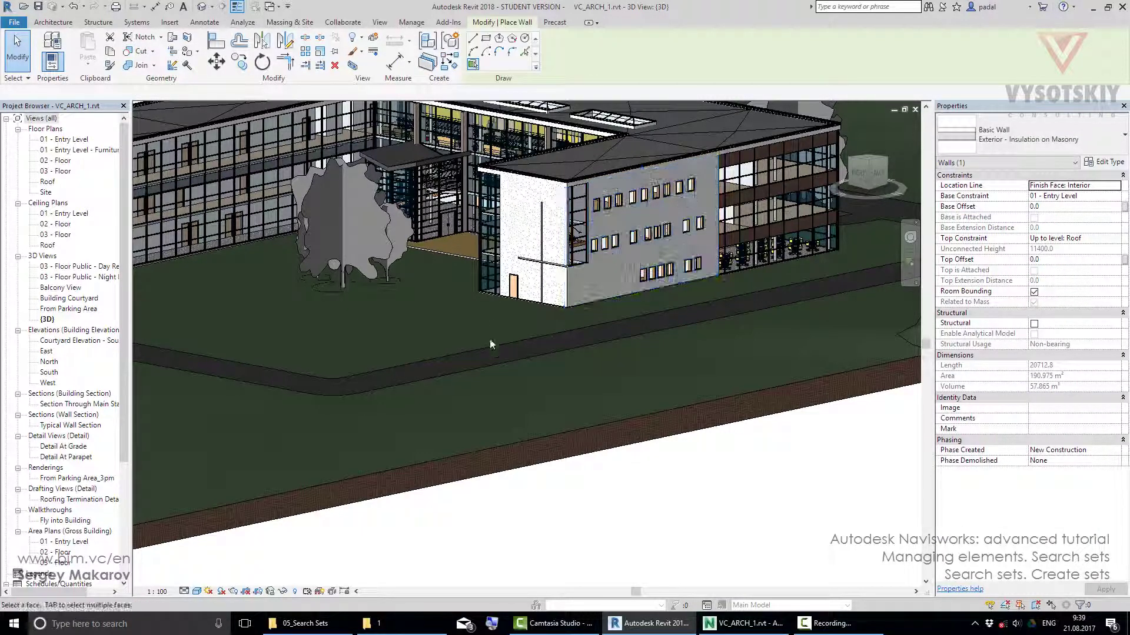
click(473, 38)
click(522, 321)
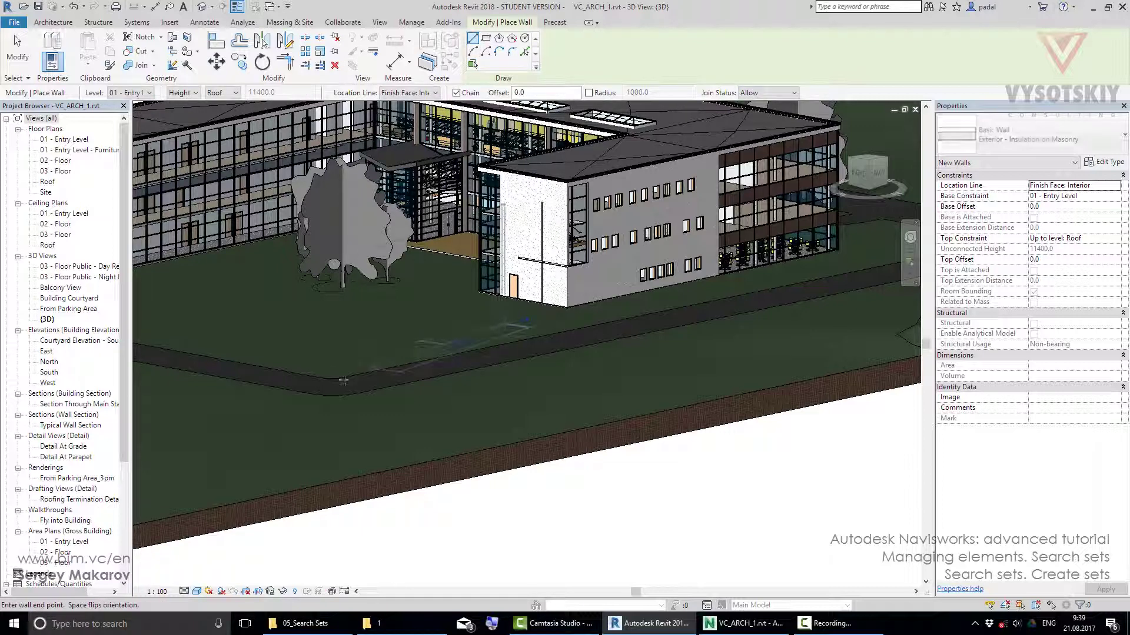
click(291, 379)
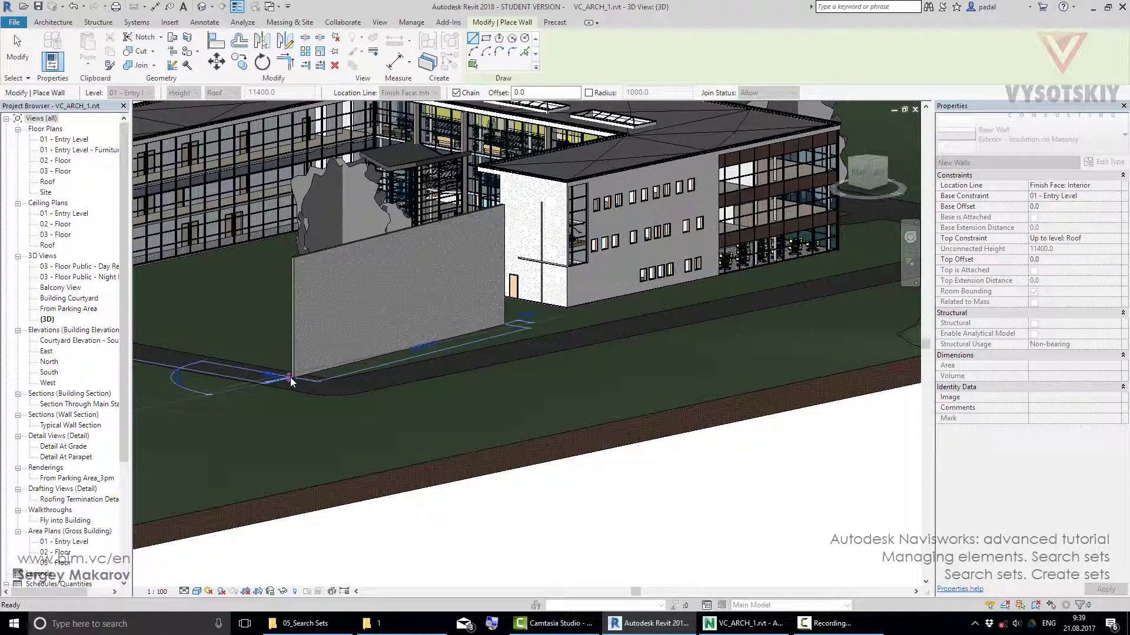
key(Escape)
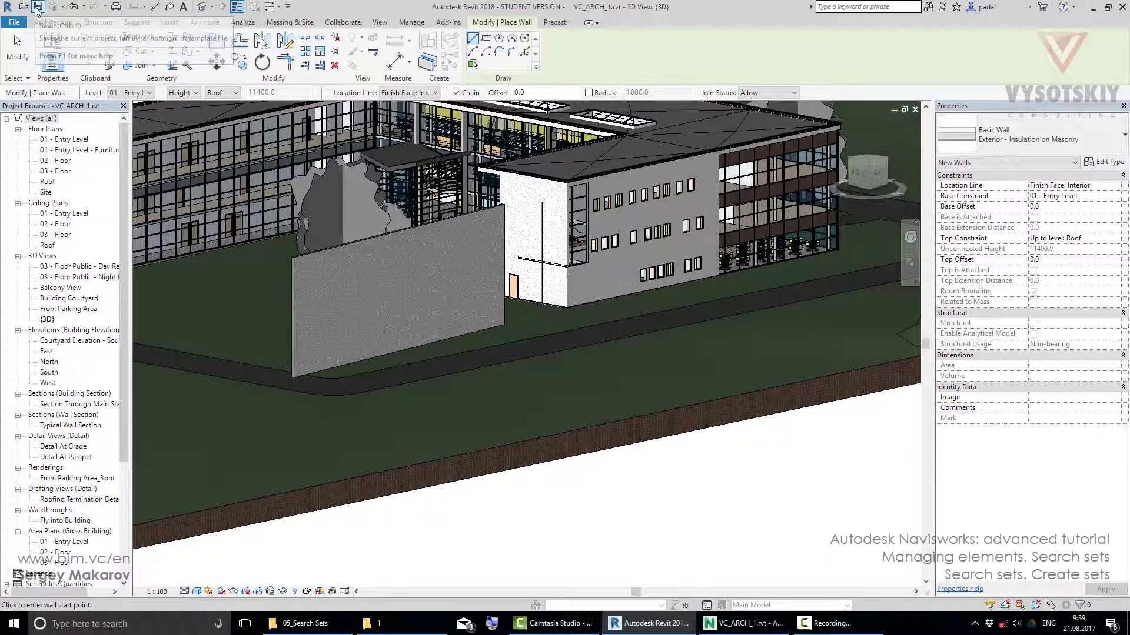
Save the Revit project and refresh the model in Navisworks.
click(38, 7)
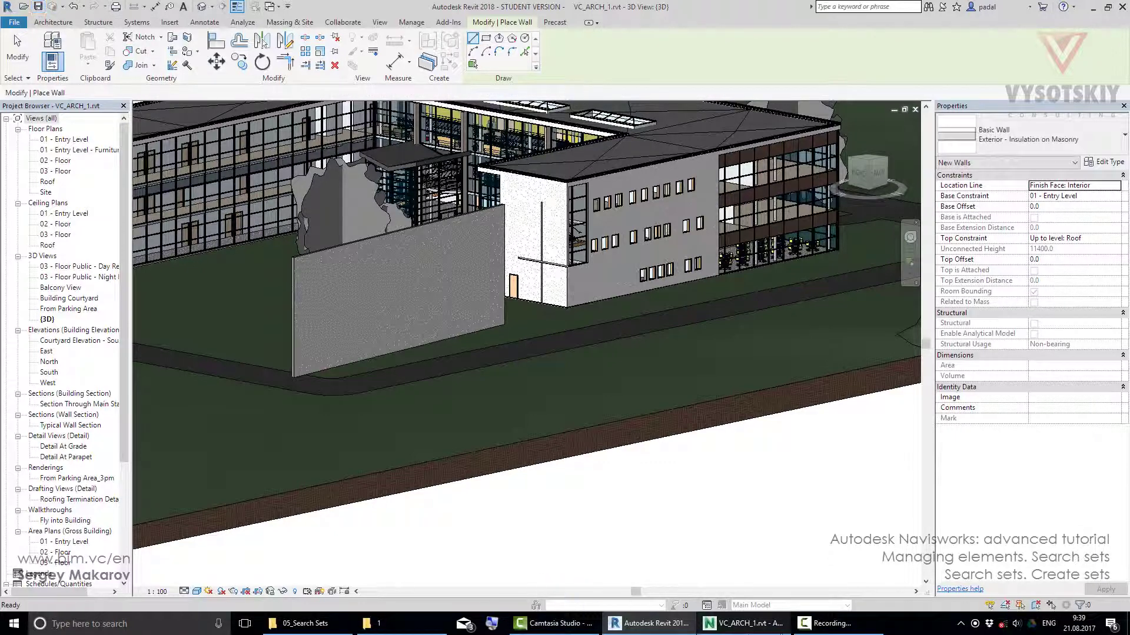
click(742, 623)
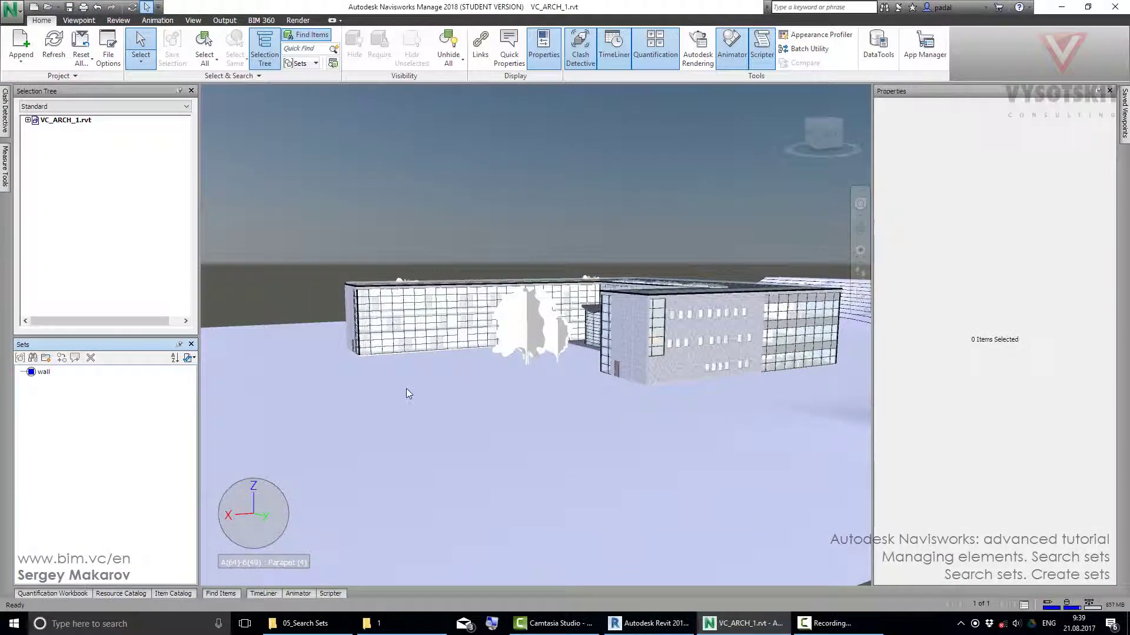
click(54, 45)
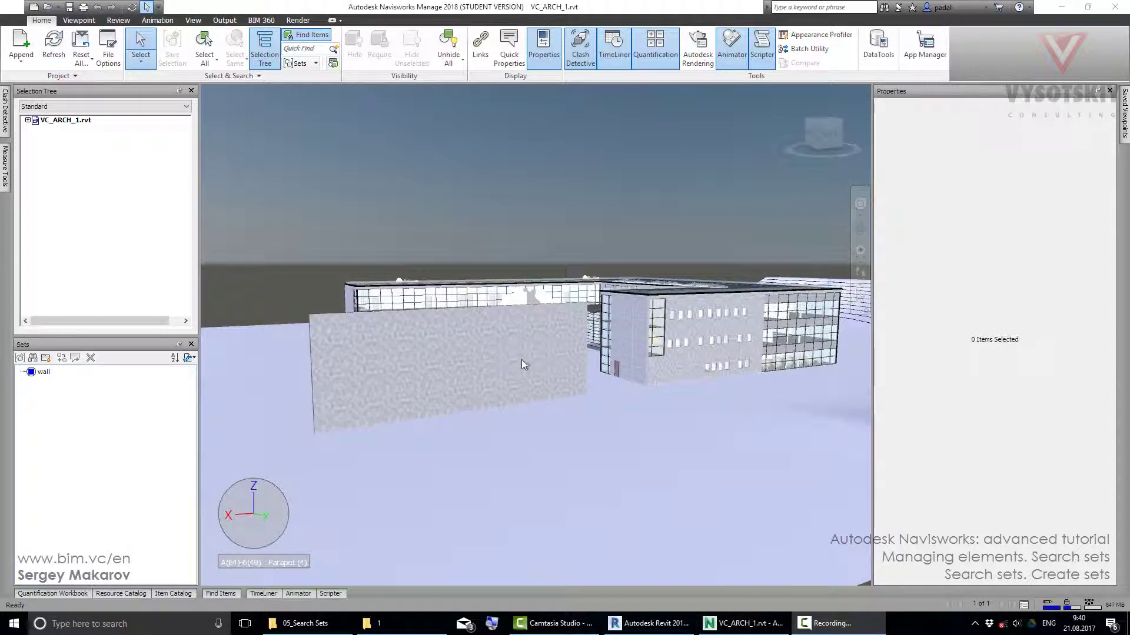
Recall the wall set on the refreshed model to check its contents, and view the Find Items window.
click(44, 372)
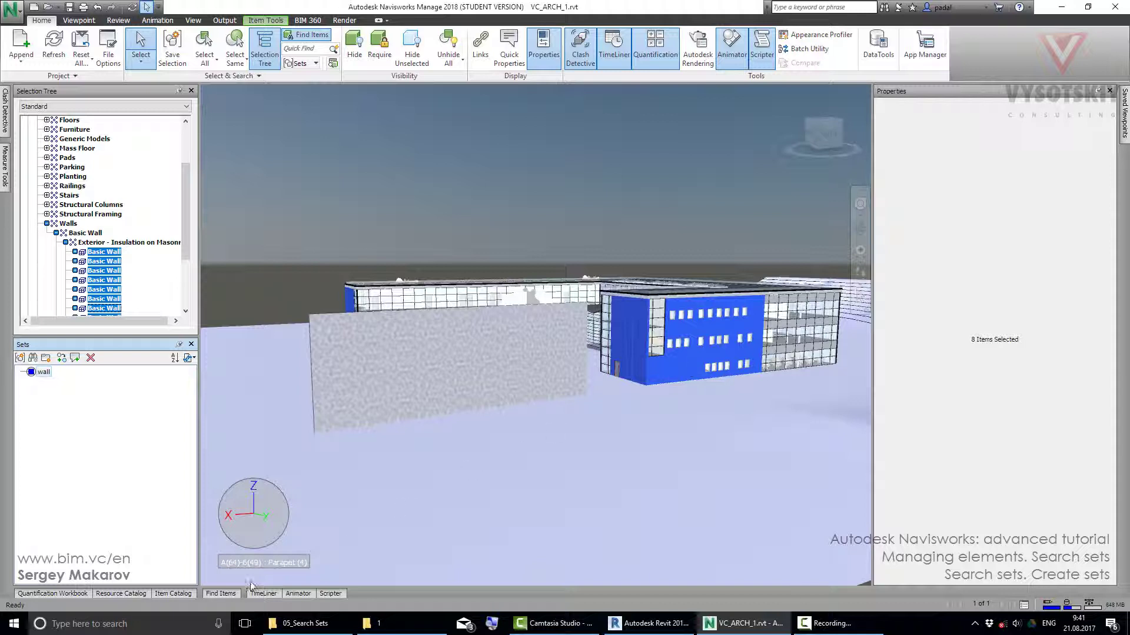
click(222, 594)
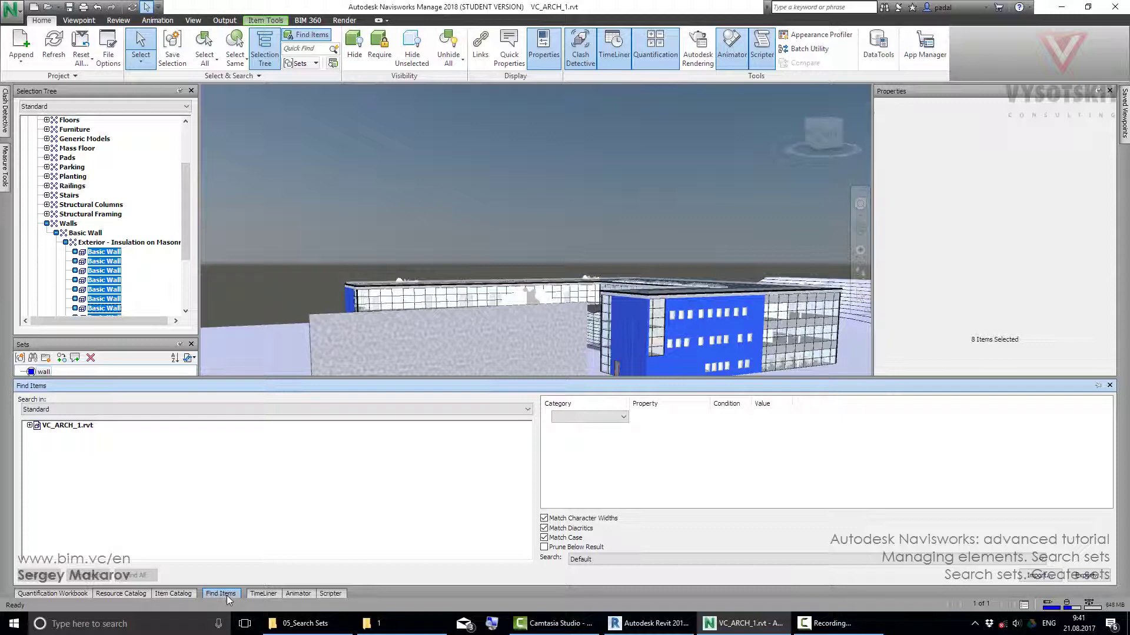
Select the building's exterior wall with the windows and copy its Type property value.
click(685, 337)
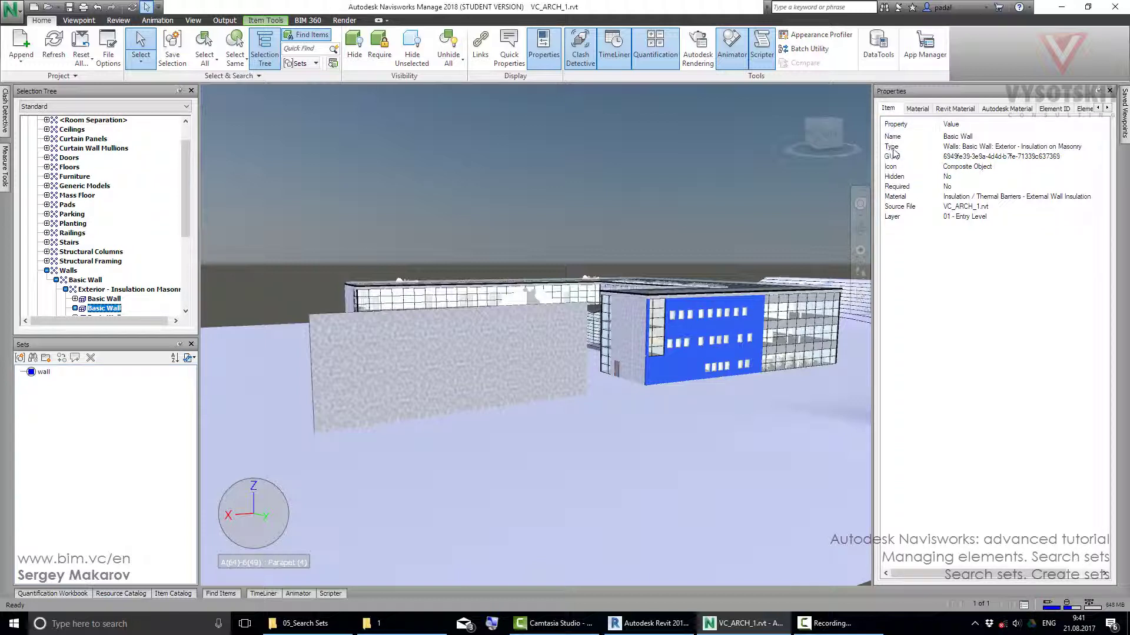
right_click(963, 151)
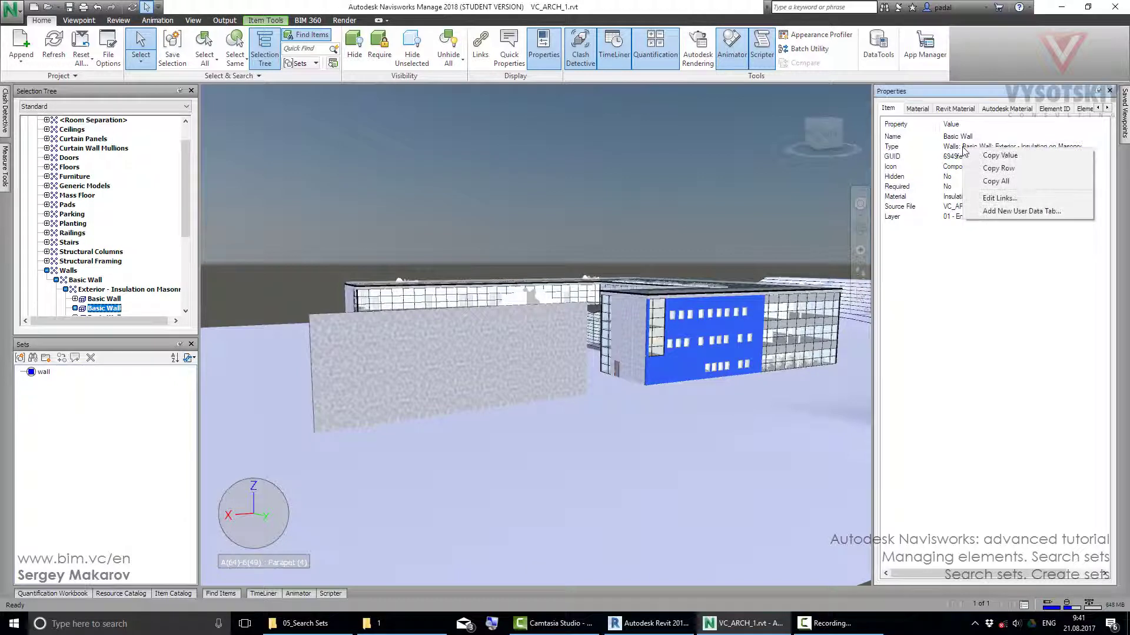
click(994, 156)
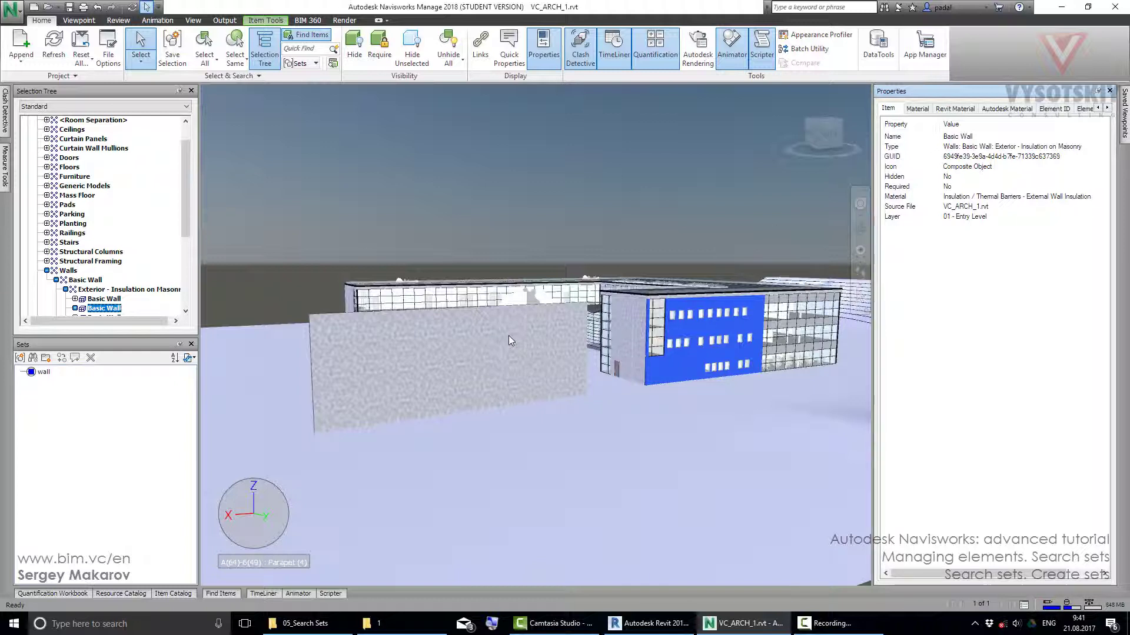
Define a Find Items condition with category Item, property Type, condition = and value Walls: Basic Wall: Exterior - Insulation on Masonry.
click(222, 594)
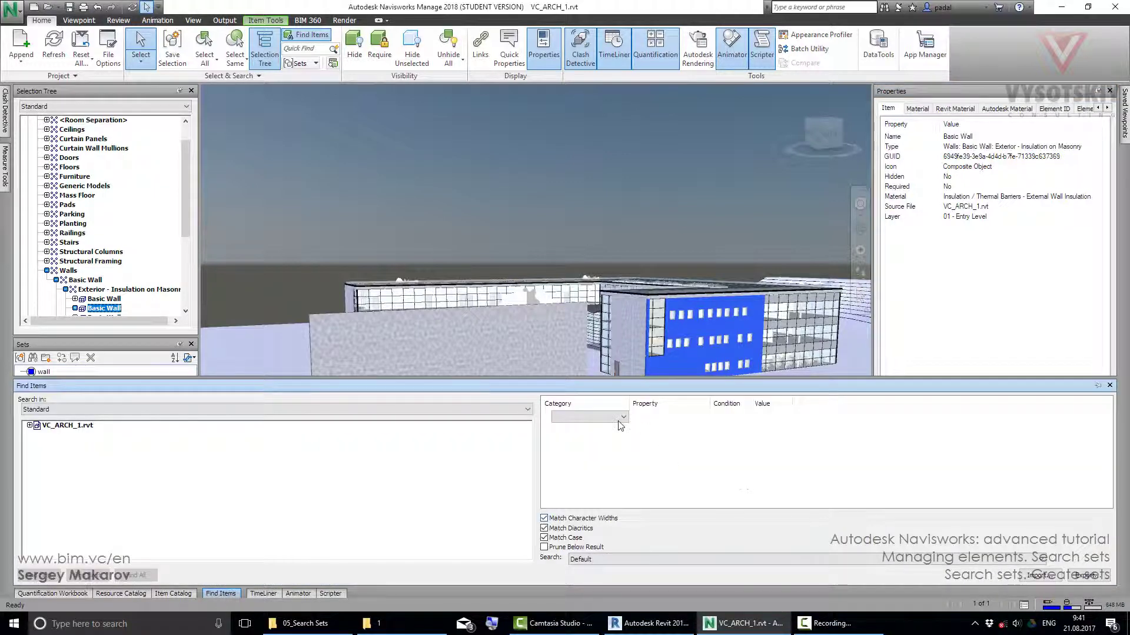
click(619, 421)
click(599, 434)
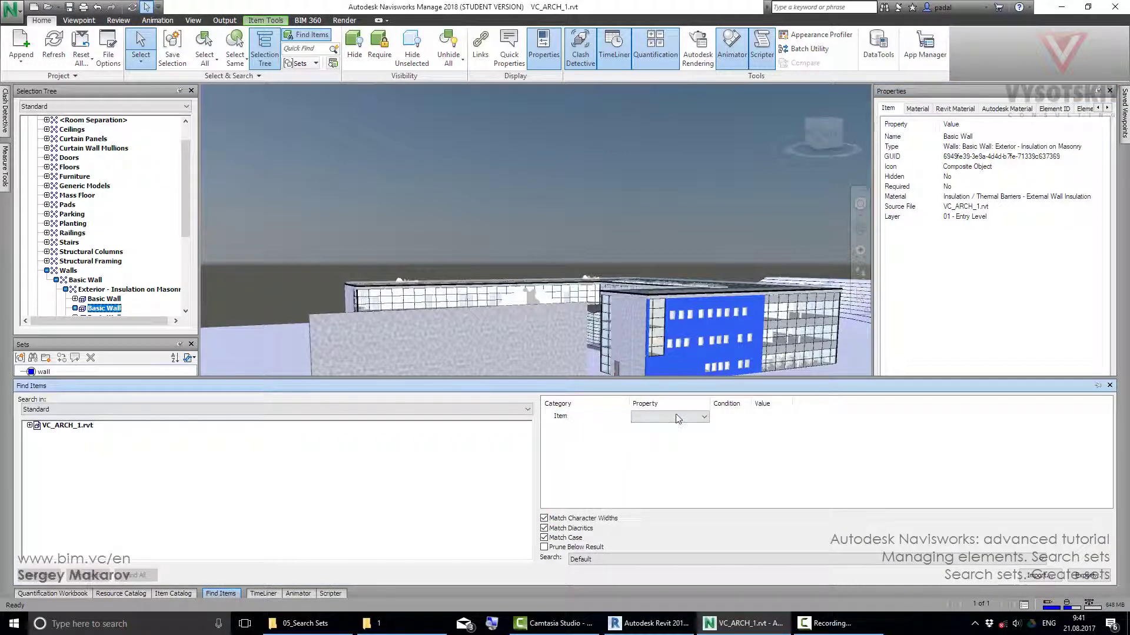
click(700, 417)
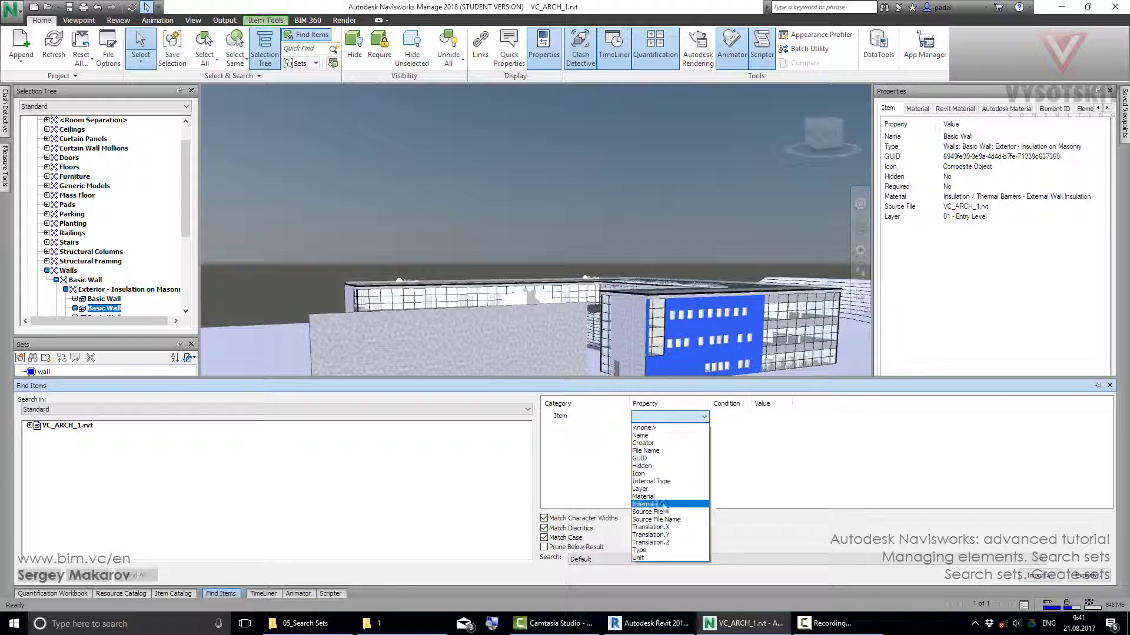
click(641, 550)
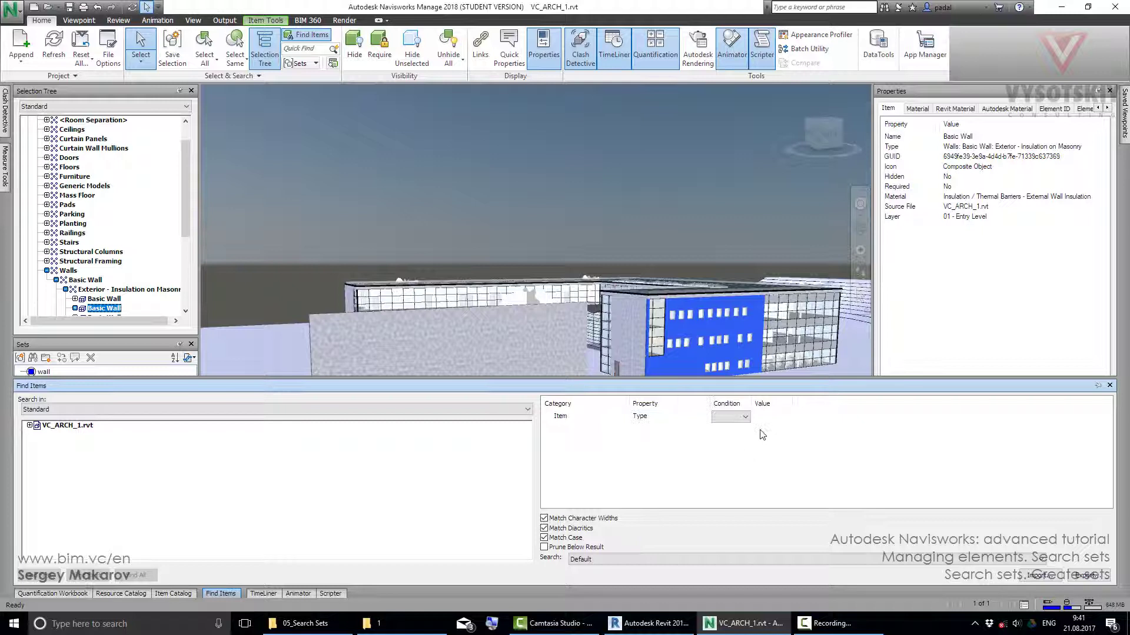
click(743, 417)
click(730, 425)
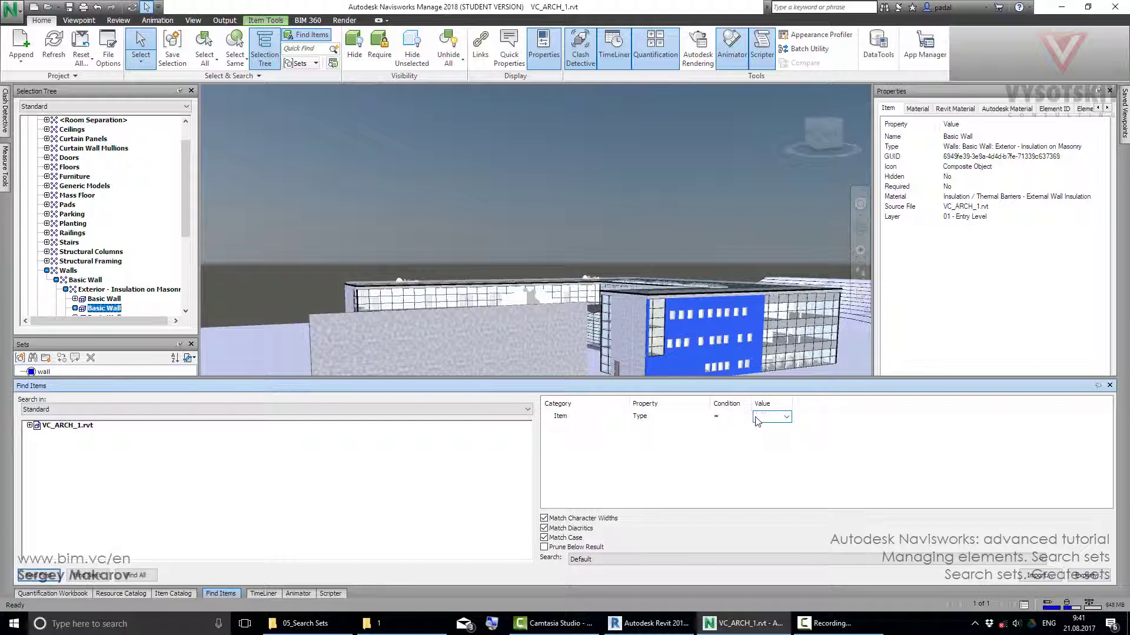
click(771, 416)
click(789, 494)
Find all items matching the condition and save the search as a search set named walls.
click(135, 575)
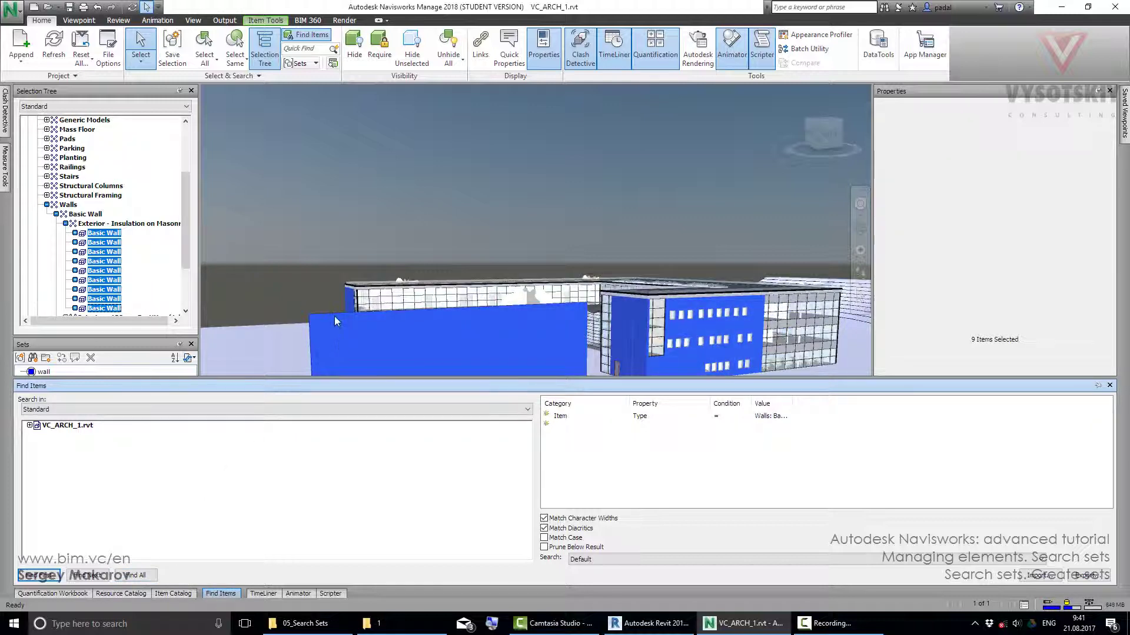
click(35, 359)
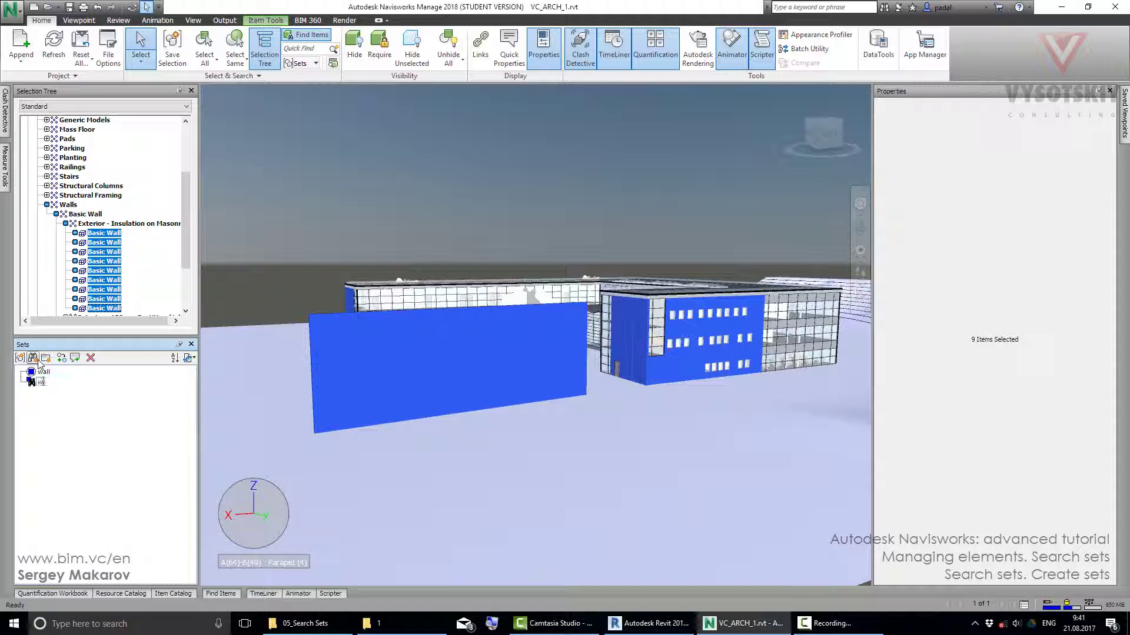
text(walls)
Switch to Revit and draw a second, shorter wall similar to the freestanding Exterior - Insulation on Masonry wall, beside it on the lawn.
click(650, 623)
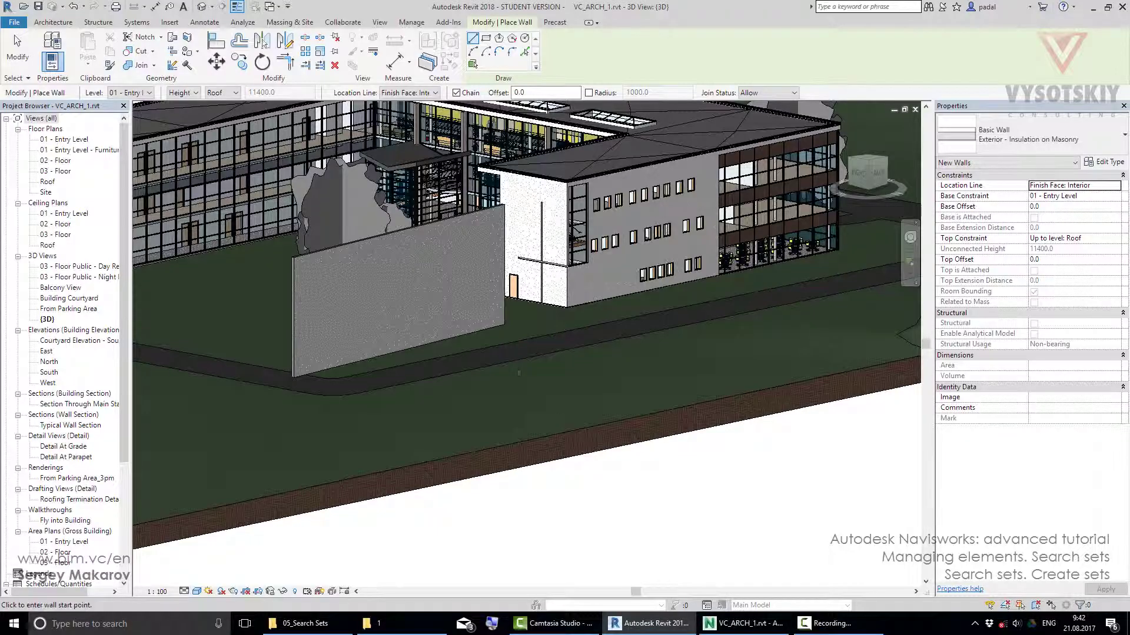
key(Escape)
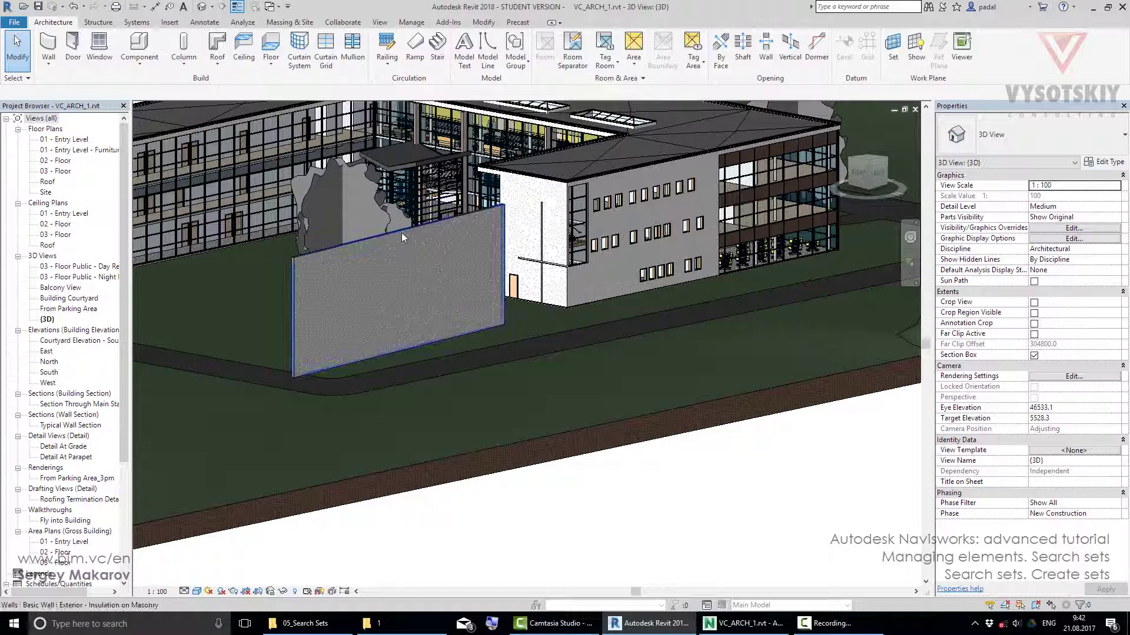
click(401, 230)
click(439, 65)
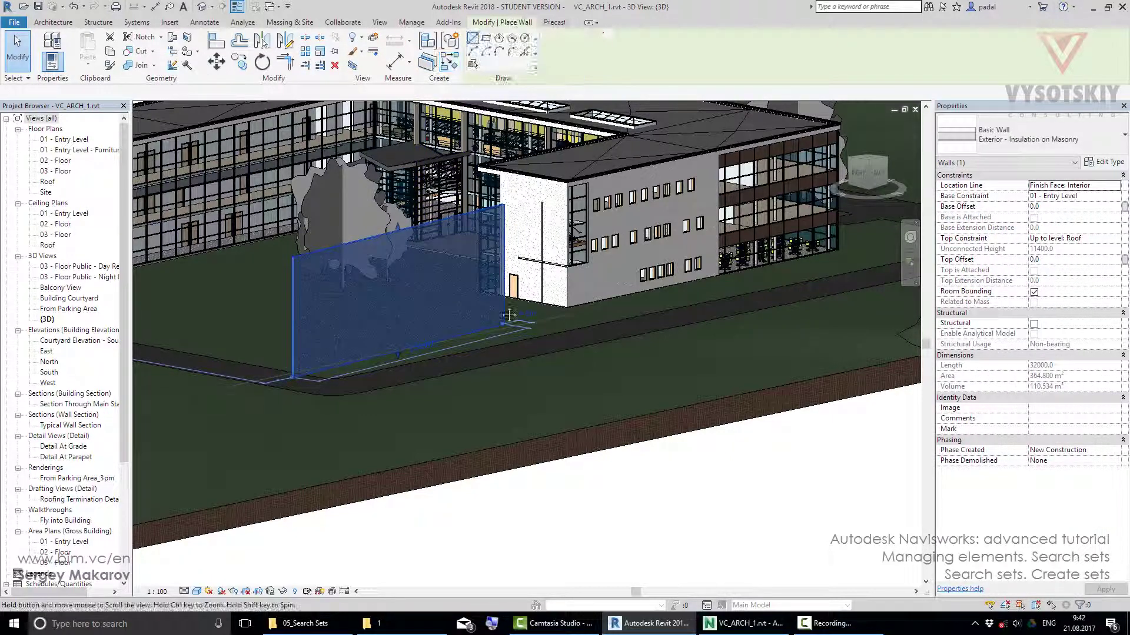
scroll(497, 294, up, 4)
click(493, 288)
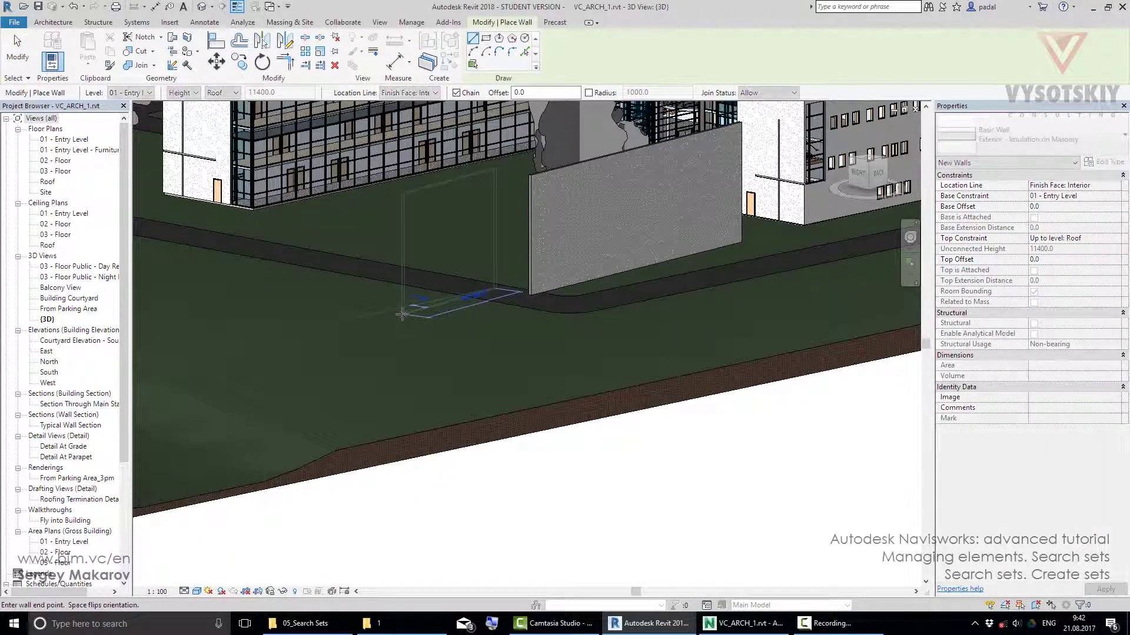
click(404, 315)
key(Escape)
key(Escape)
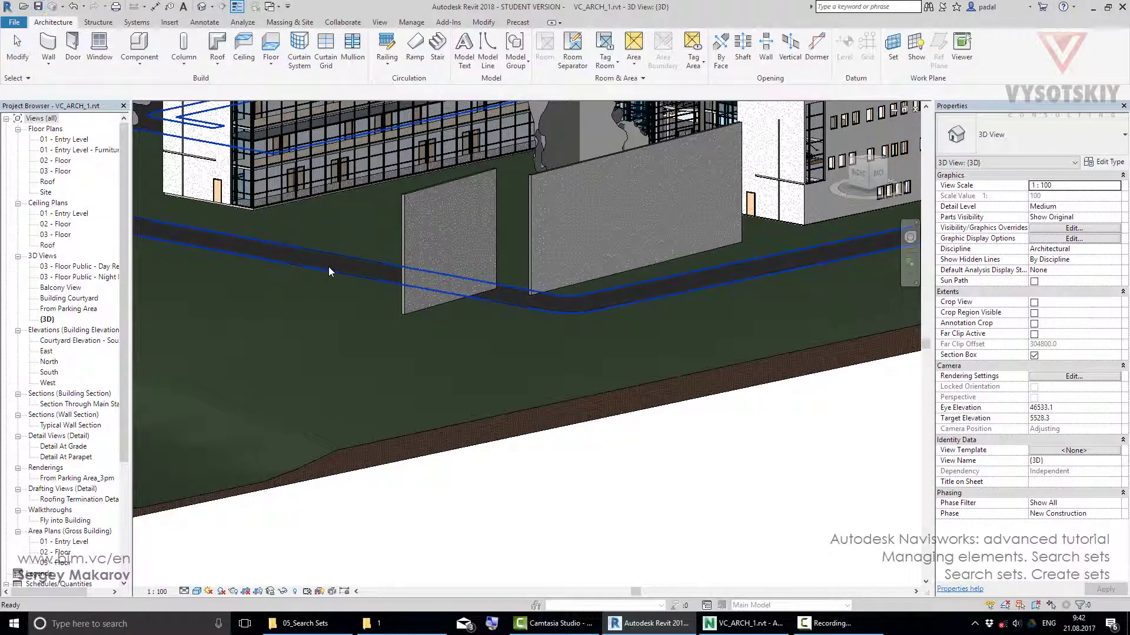
Switch back to Navisworks and refresh the model to load the added wall.
click(742, 623)
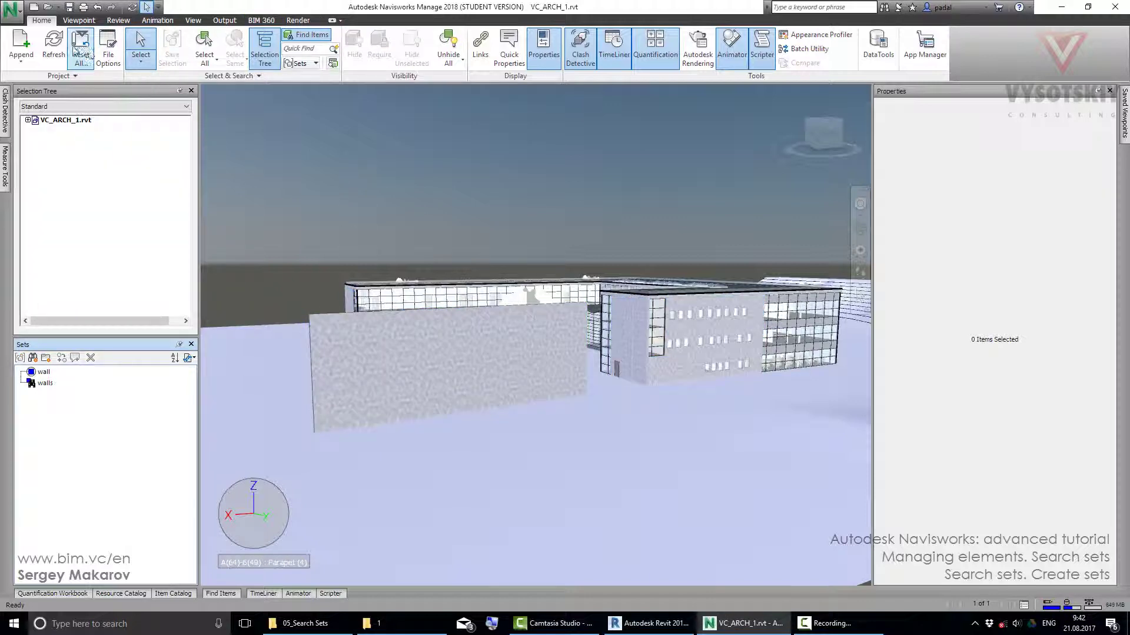
click(53, 44)
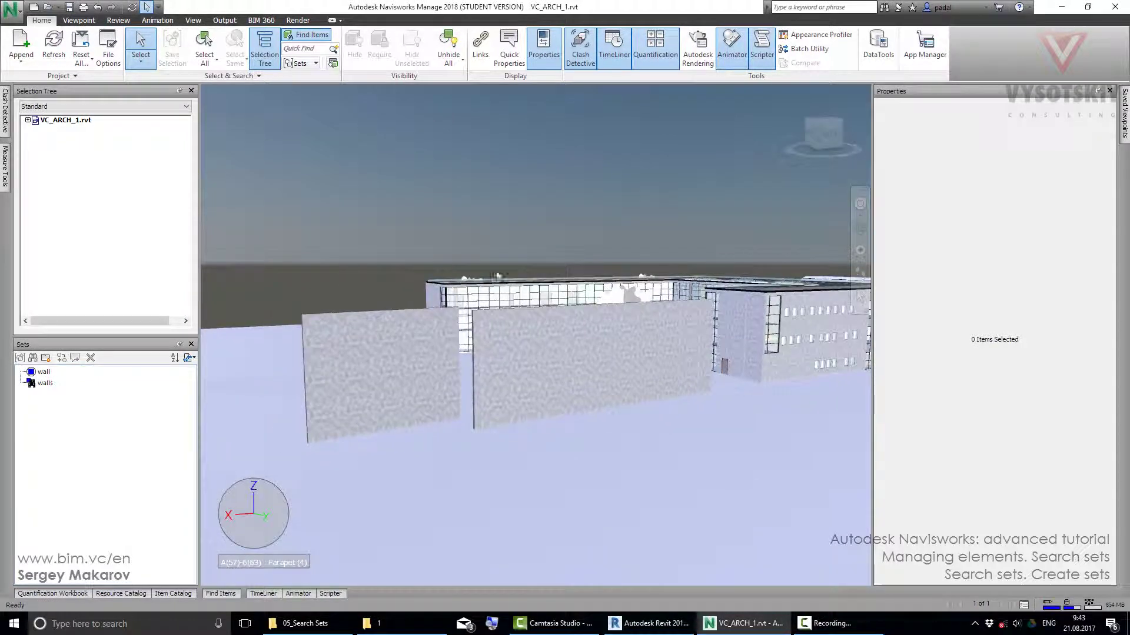
Recall the wall selection set and the walls search set to compare which walls each selects, and view the search criteria in Find Items.
click(42, 373)
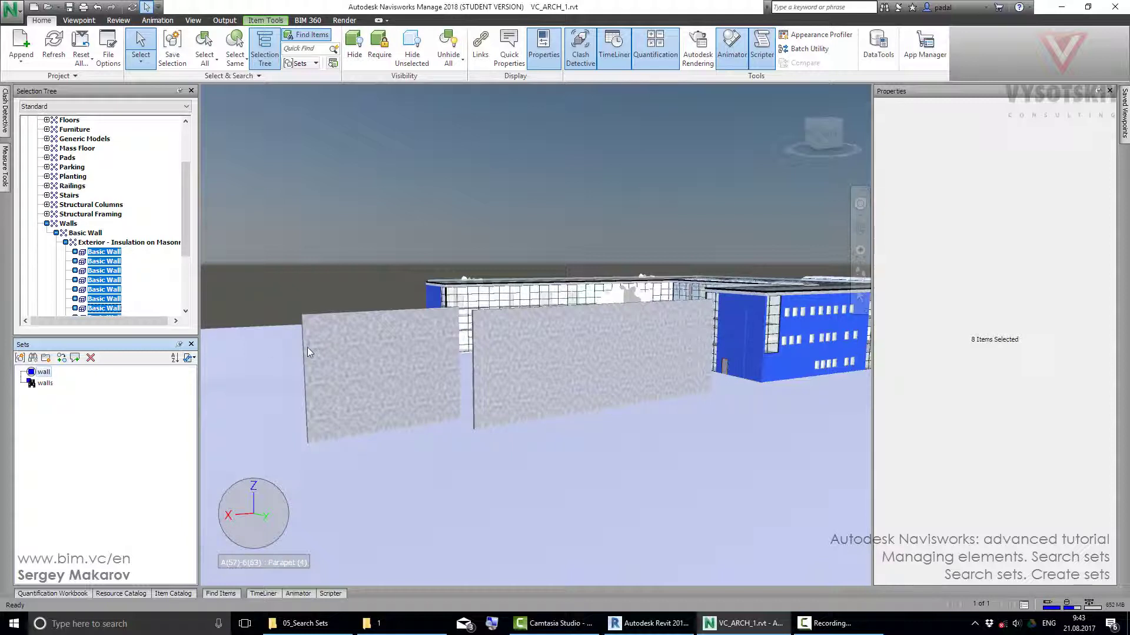
click(46, 383)
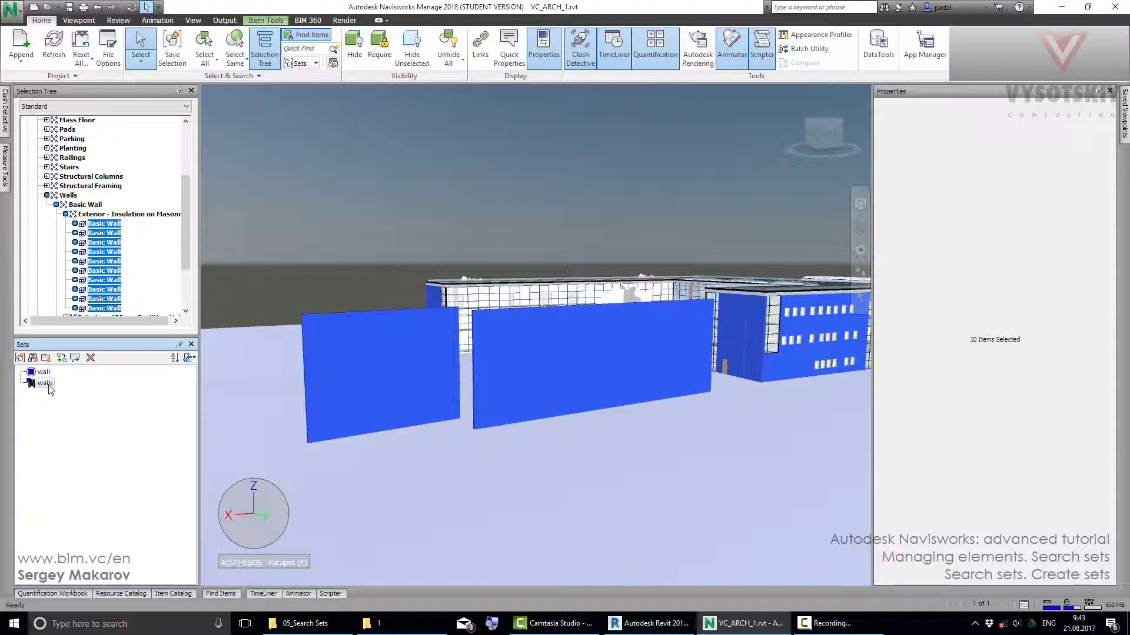
click(405, 208)
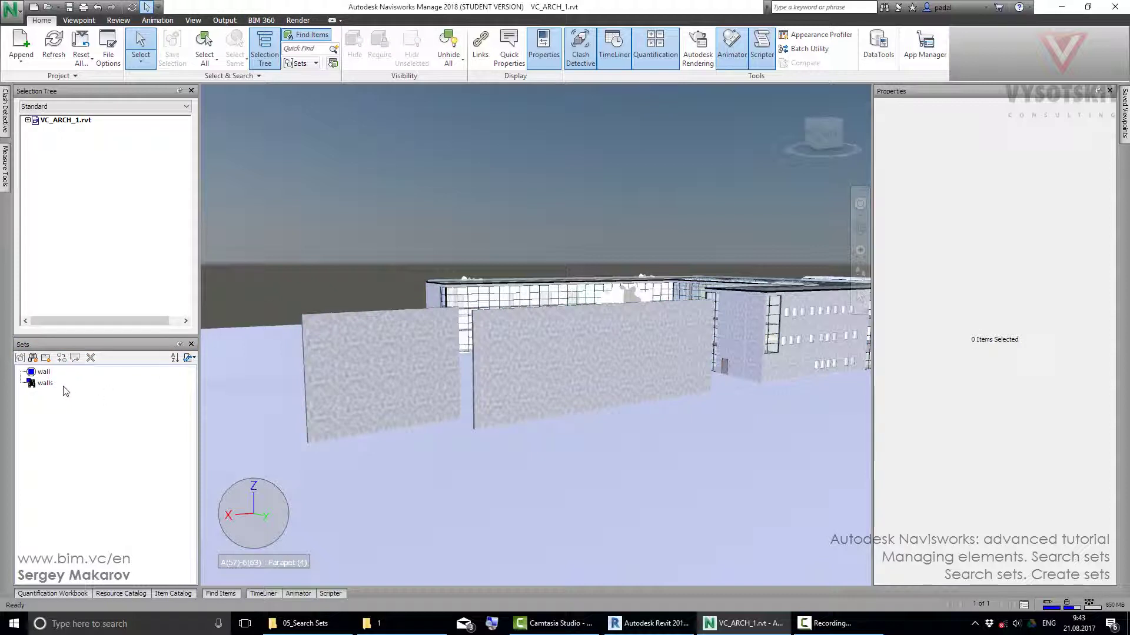
click(41, 385)
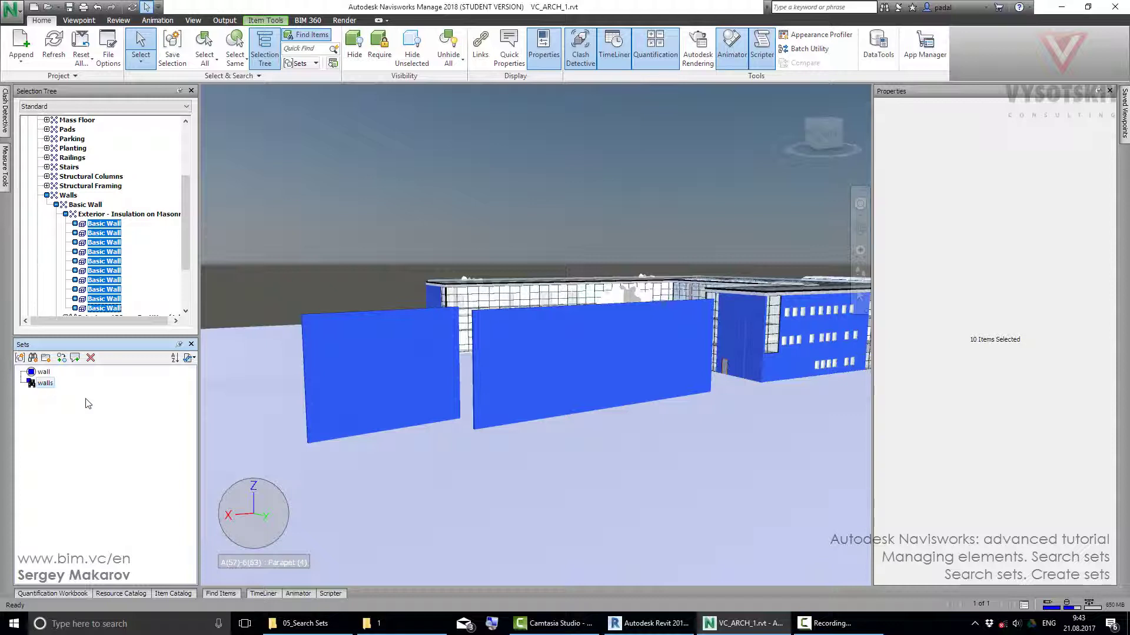
click(214, 593)
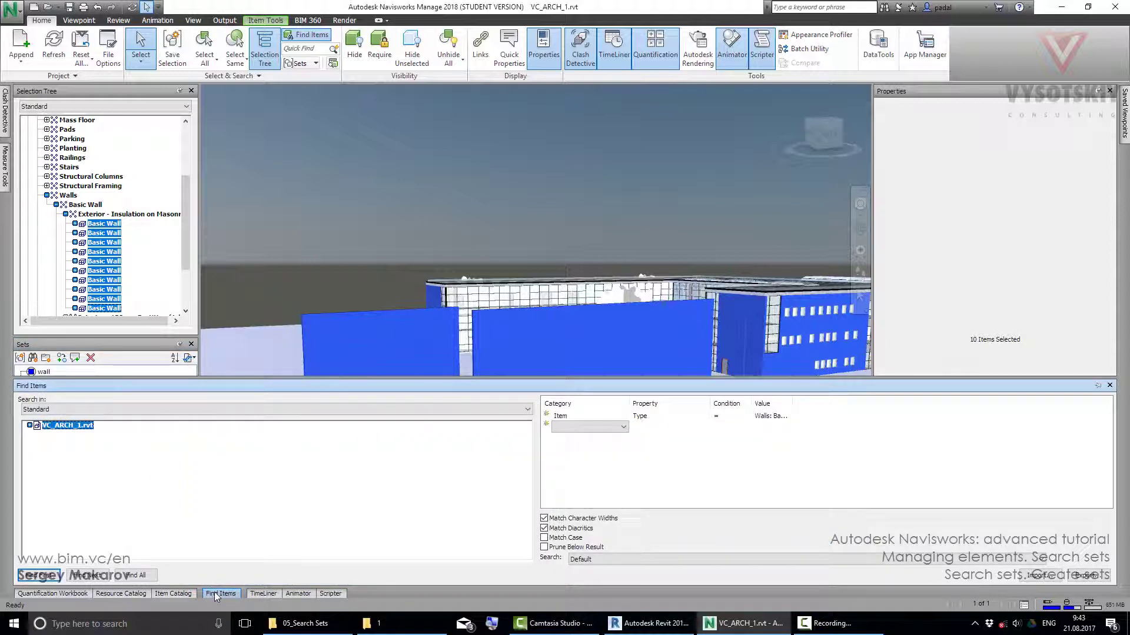